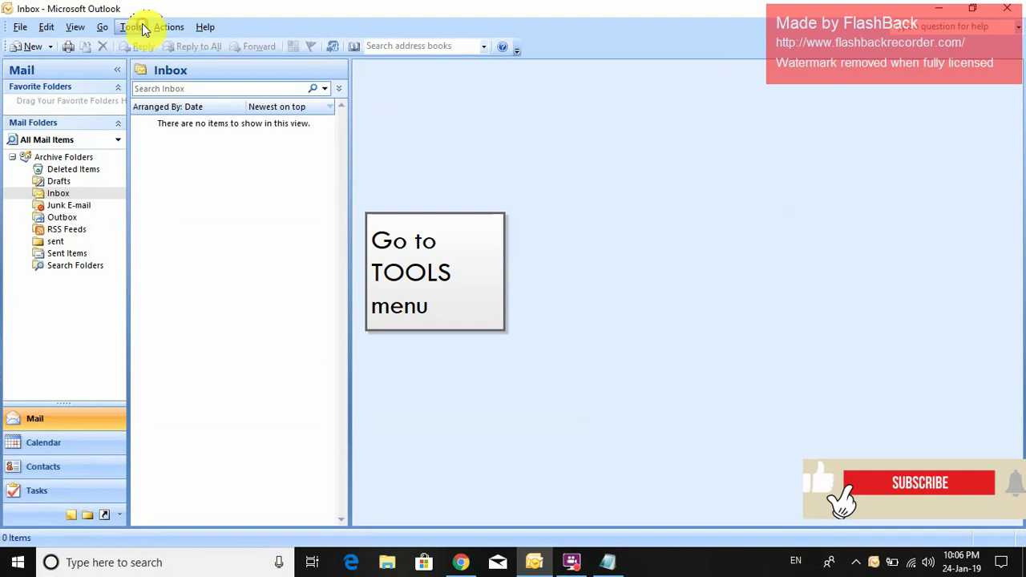
- Open Account Settings from the Tools menu to see the empty E-mail accounts list
{"action": "left_click", "coordinate": [130, 26]}
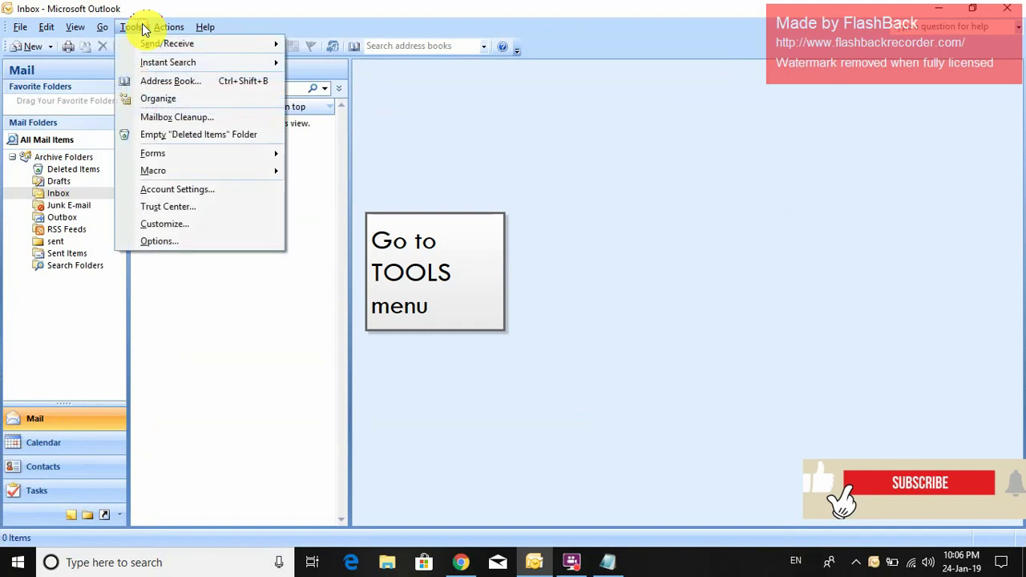
{"action": "left_click", "coordinate": [182, 190]}
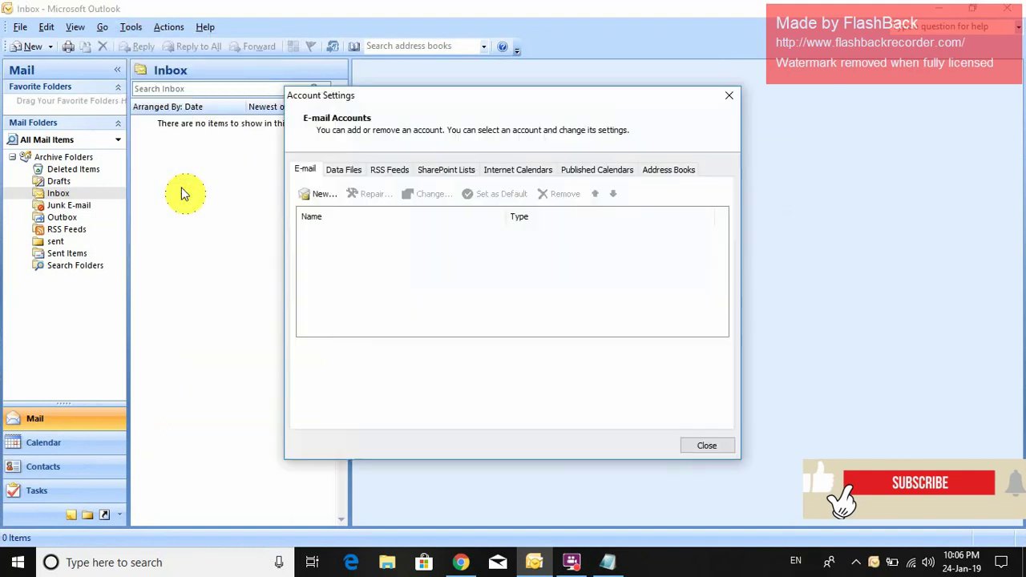
- Start a new e-mail account and enter the display name and Gmail address
{"action": "left_click", "coordinate": [319, 200]}
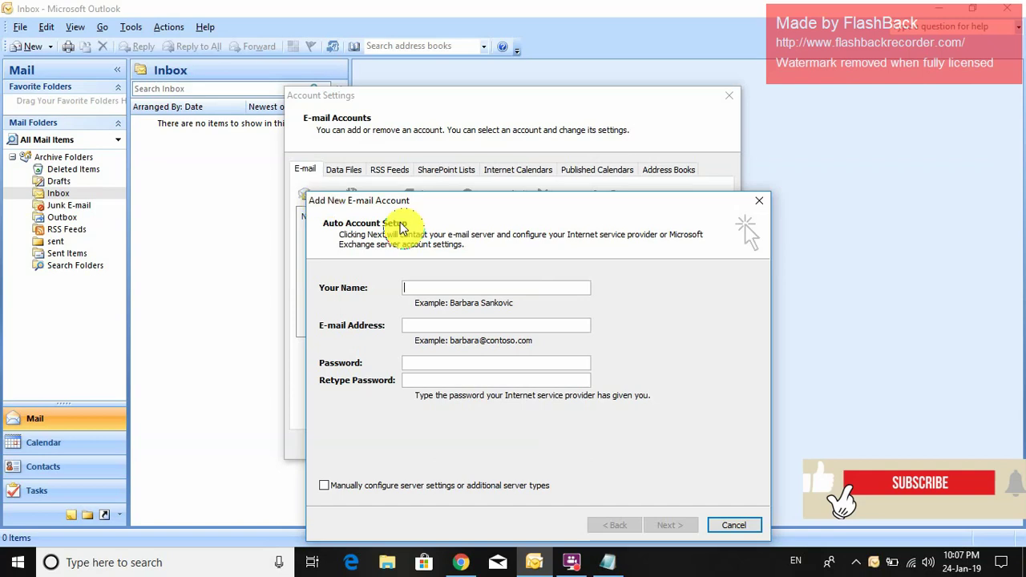
{"action": "left_click", "coordinate": [451, 287]}
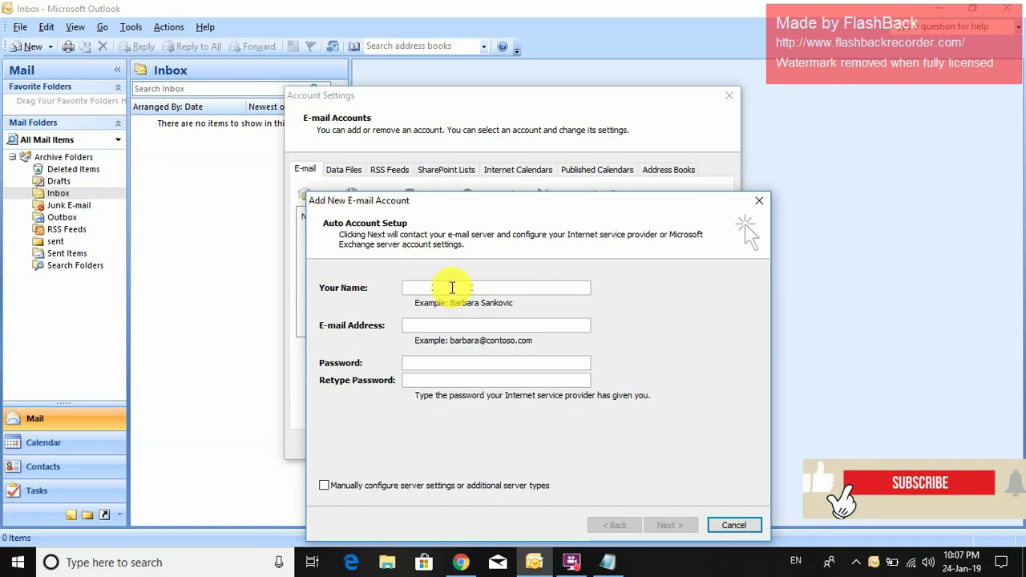
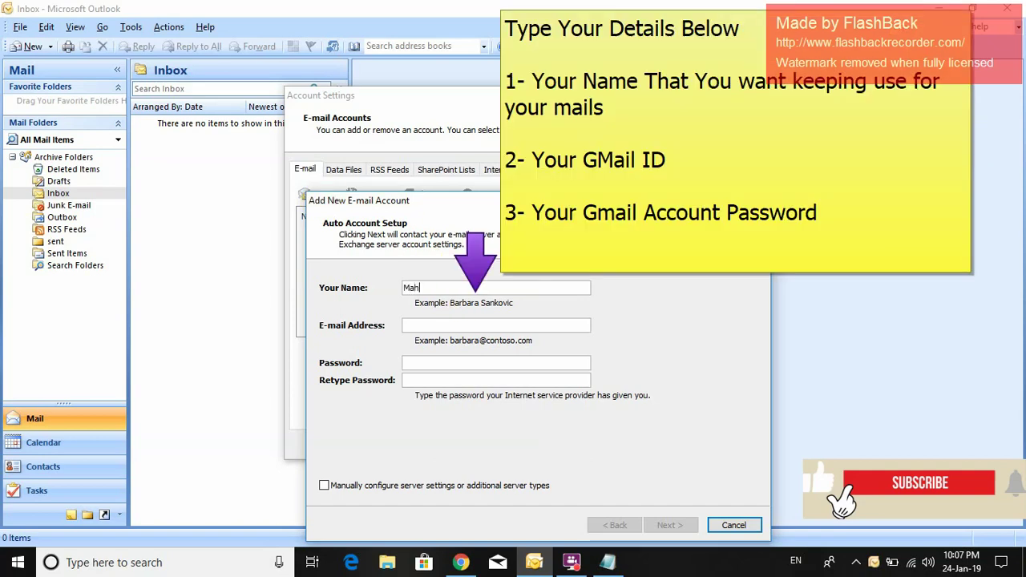
{"action": "left_click", "coordinate": [449, 324]}
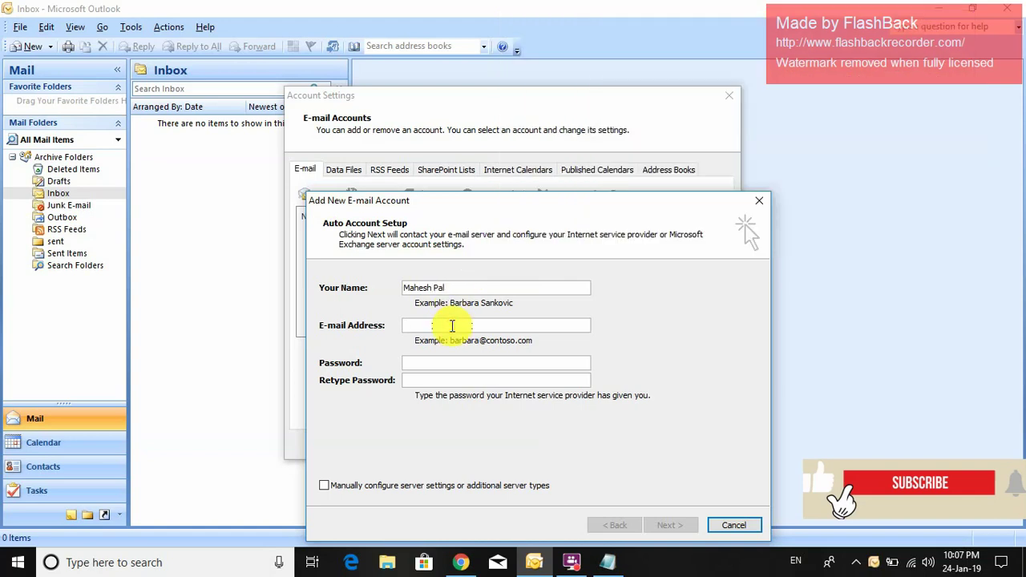
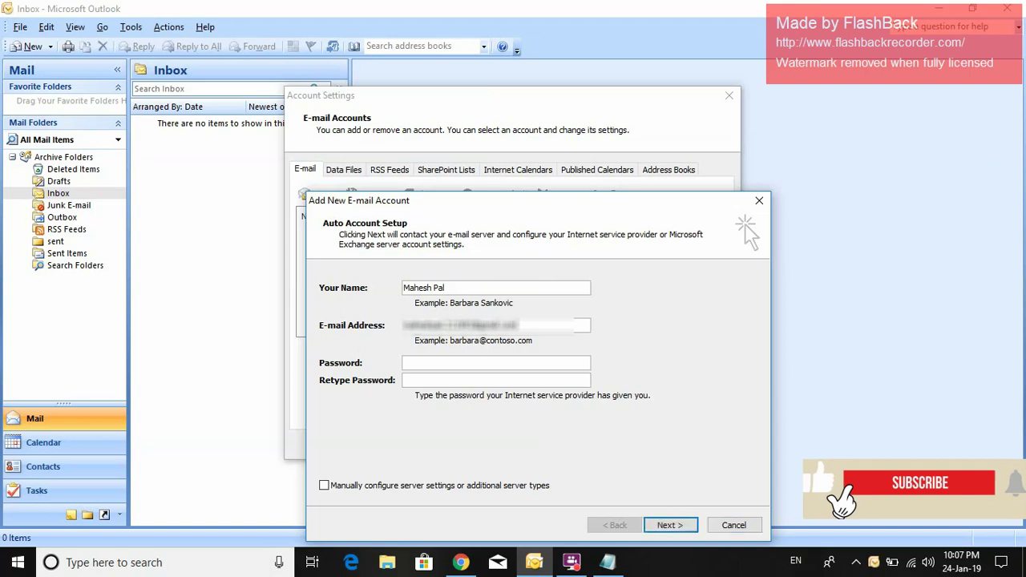
- Enter the account password and retype it to confirm
{"action": "left_click", "coordinate": [436, 366]}
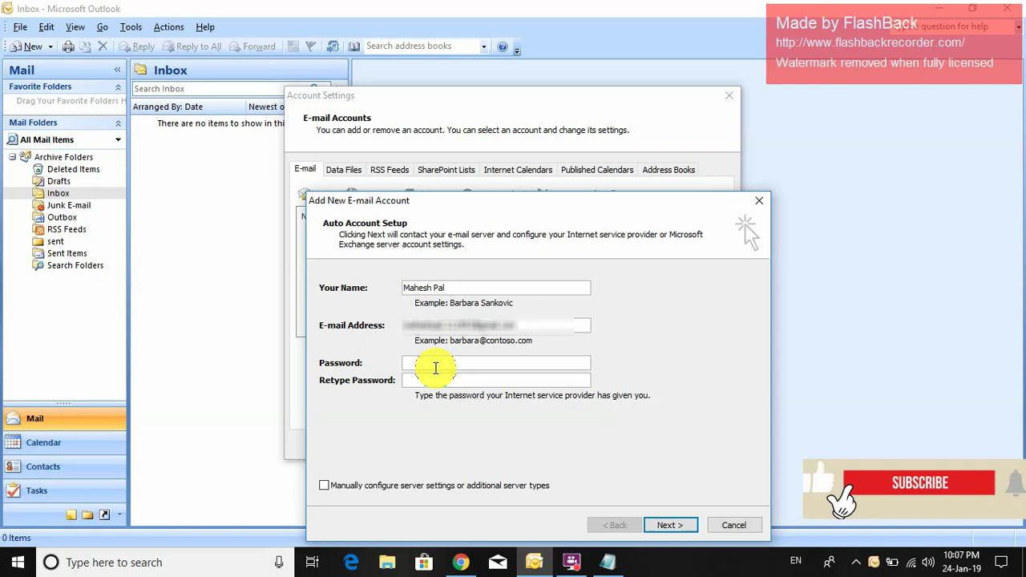
{"action": "type", "text": "***"}
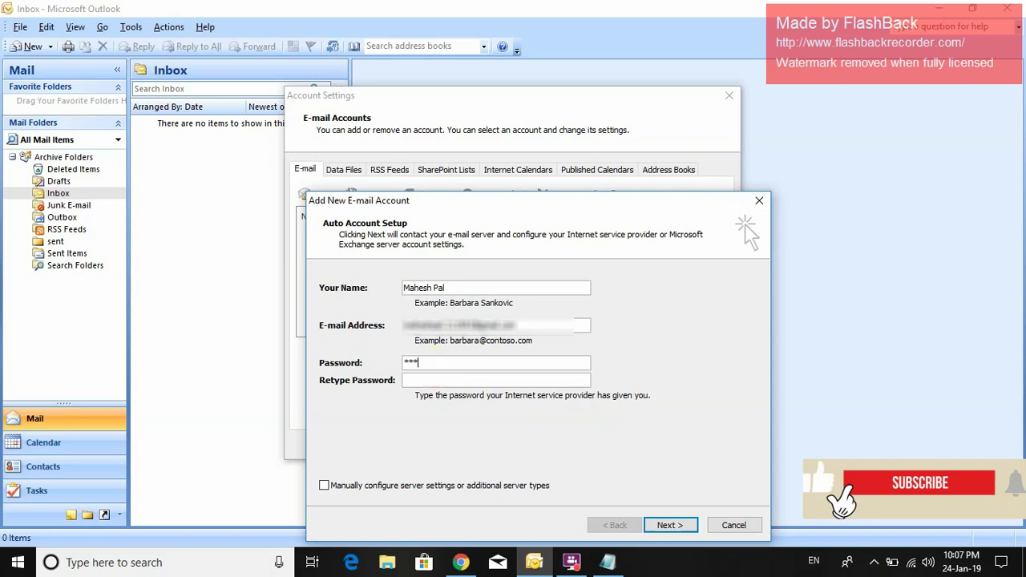
{"action": "type", "text": "*****"}
{"action": "left_click", "coordinate": [441, 381]}
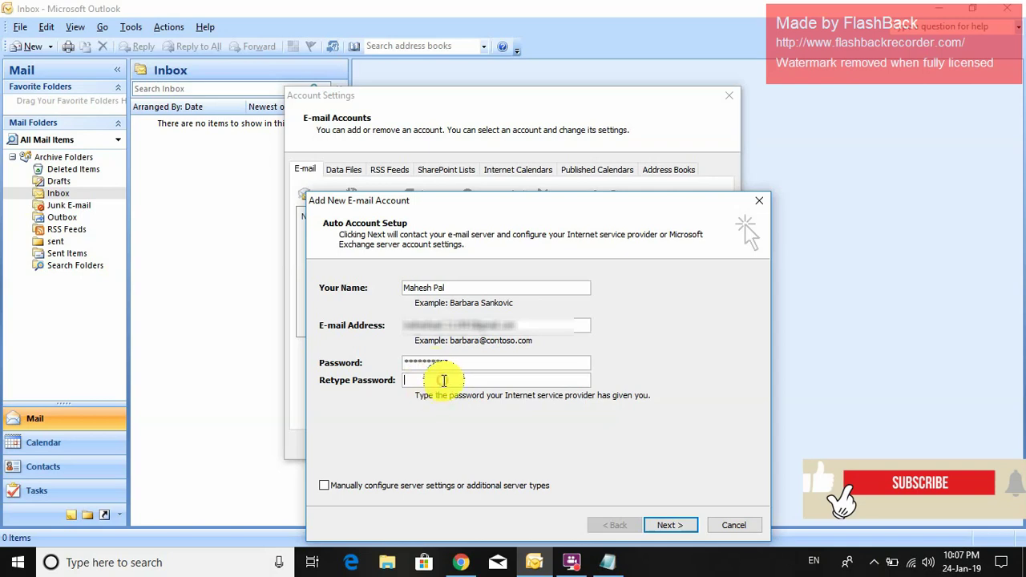
{"action": "type", "text": "***"}
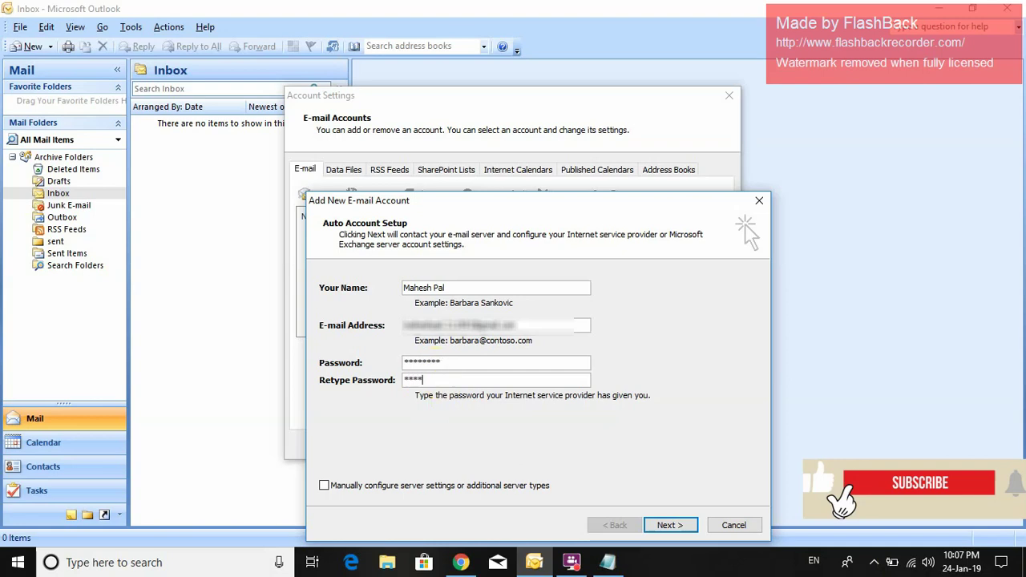
{"action": "type", "text": "****"}
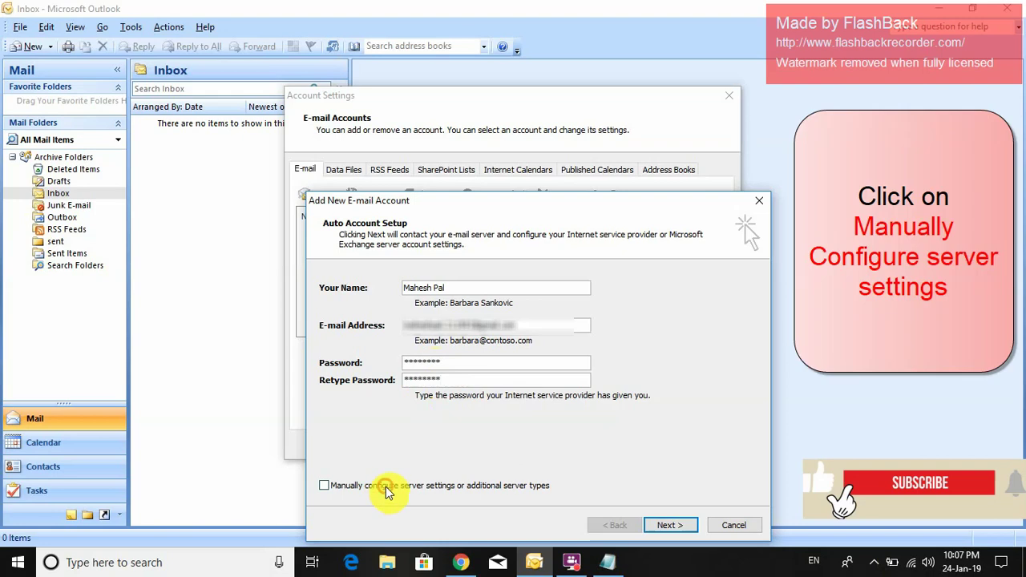
- Choose manual server configuration with Internet E-mail as the service
{"action": "left_click", "coordinate": [386, 487]}
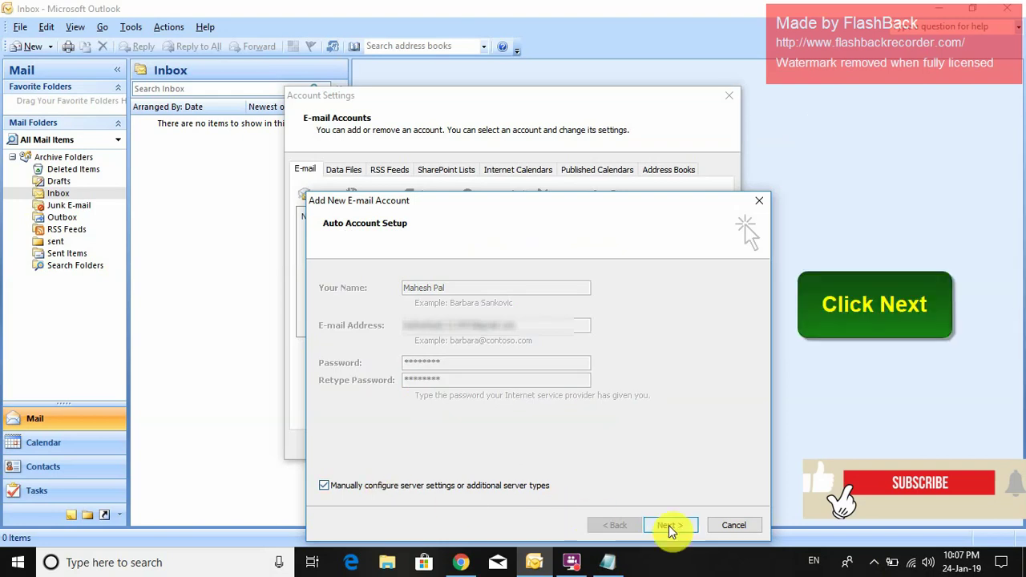
{"action": "left_click", "coordinate": [669, 525]}
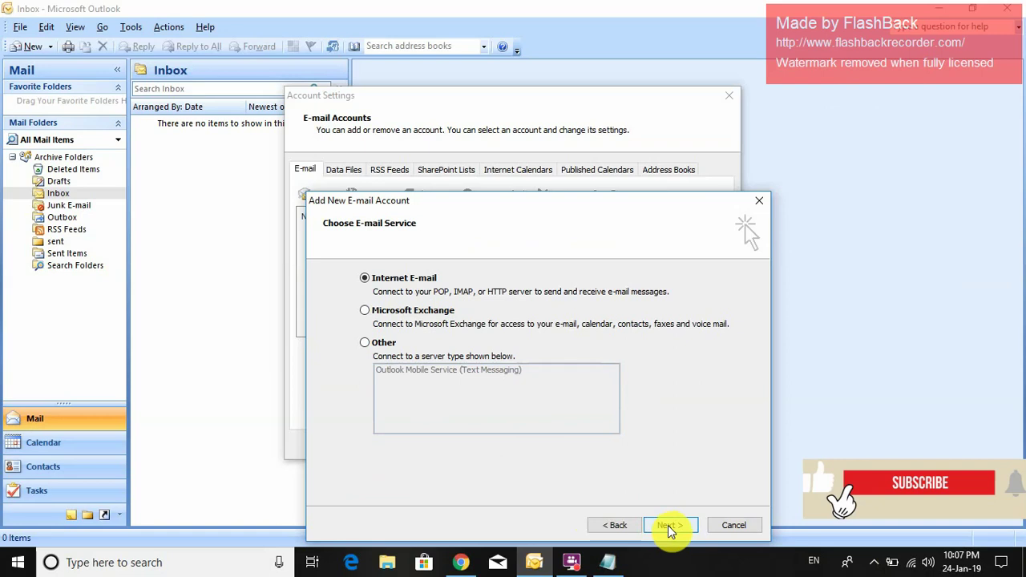
{"action": "left_click", "coordinate": [668, 526]}
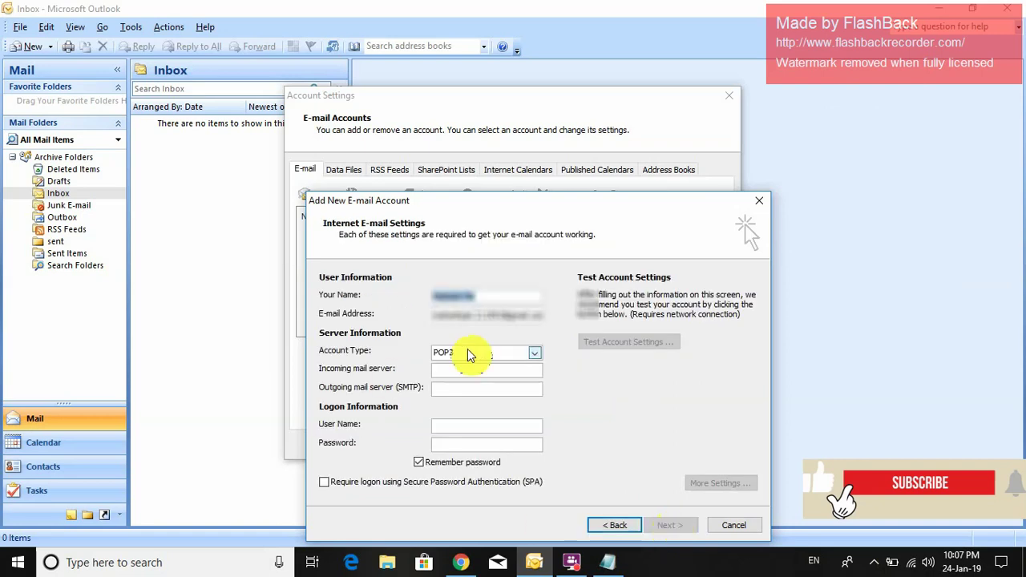
- Set account type IMAP with incoming server imap.gmail.com and outgoing server smtp.gmail.com
{"action": "left_click", "coordinate": [534, 354]}
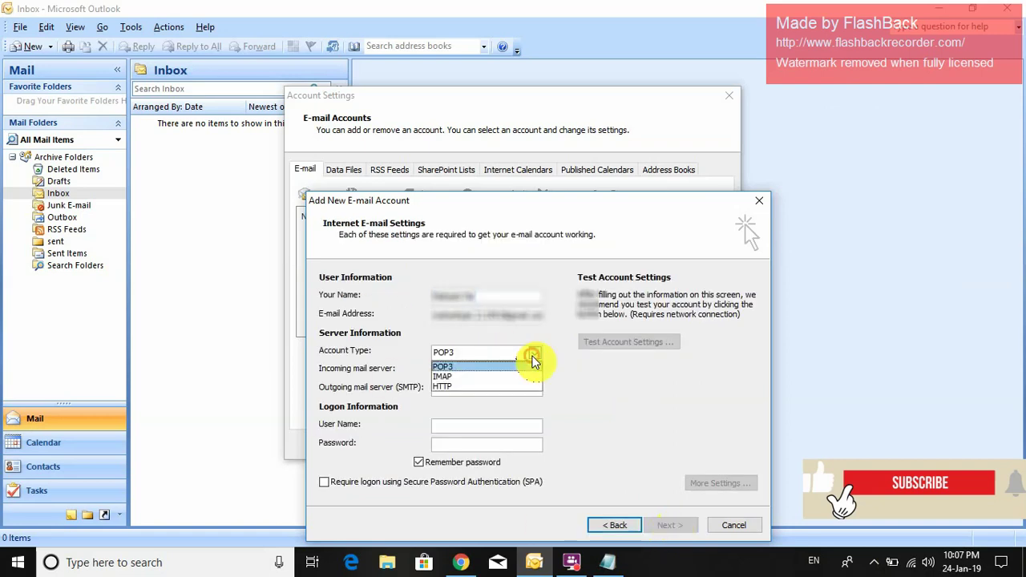
{"action": "left_click", "coordinate": [475, 376]}
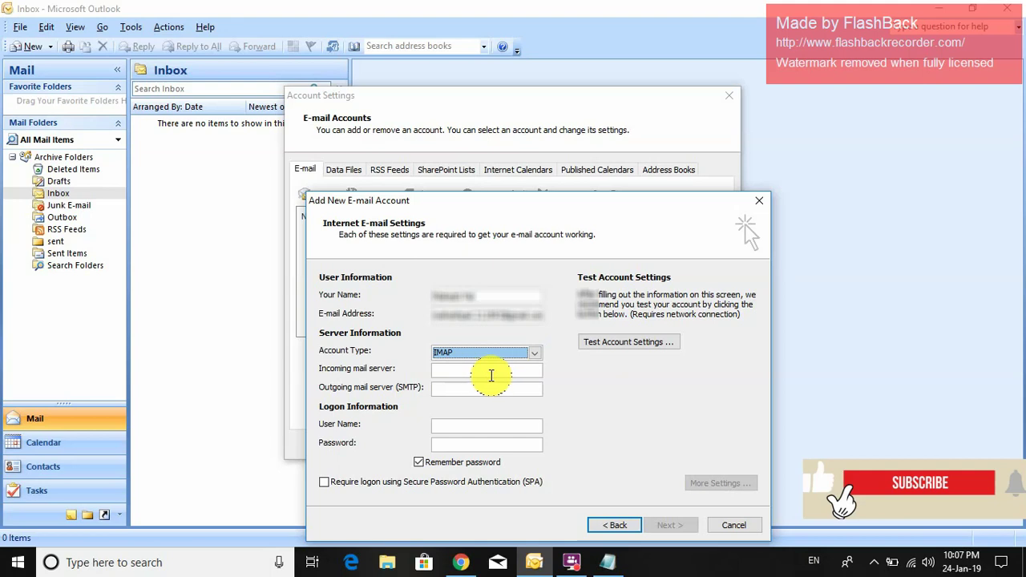
{"action": "left_click", "coordinate": [493, 370]}
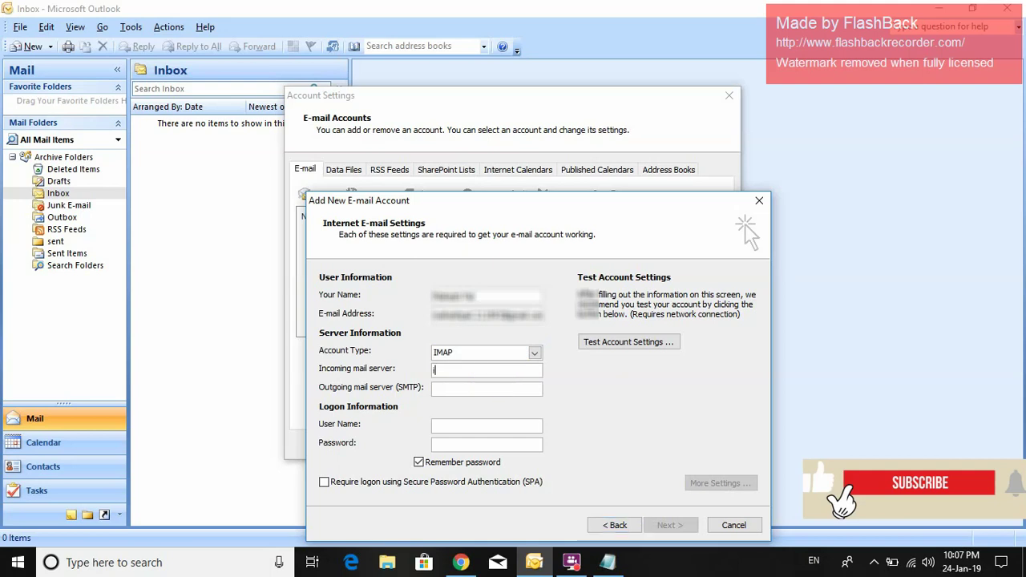
{"action": "type", "text": "imap."}
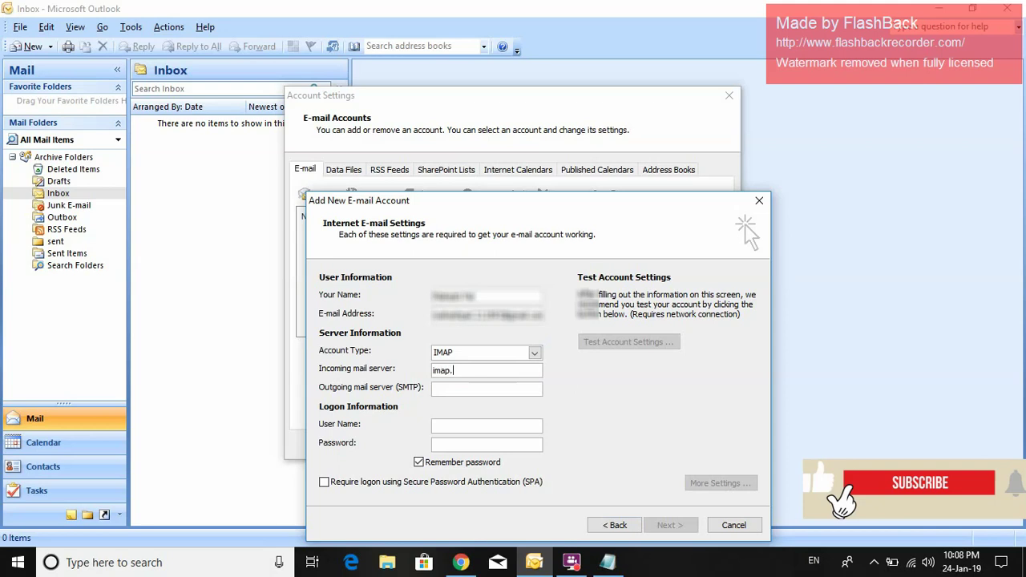
{"action": "type", "text": "gmail.com"}
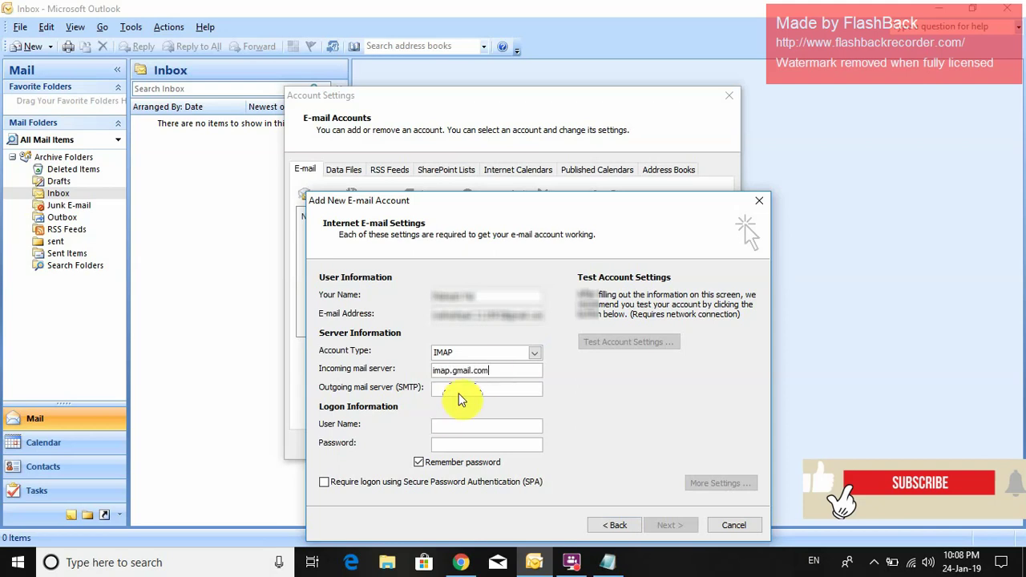
{"action": "left_click", "coordinate": [470, 390]}
{"action": "type", "text": "smtp"}
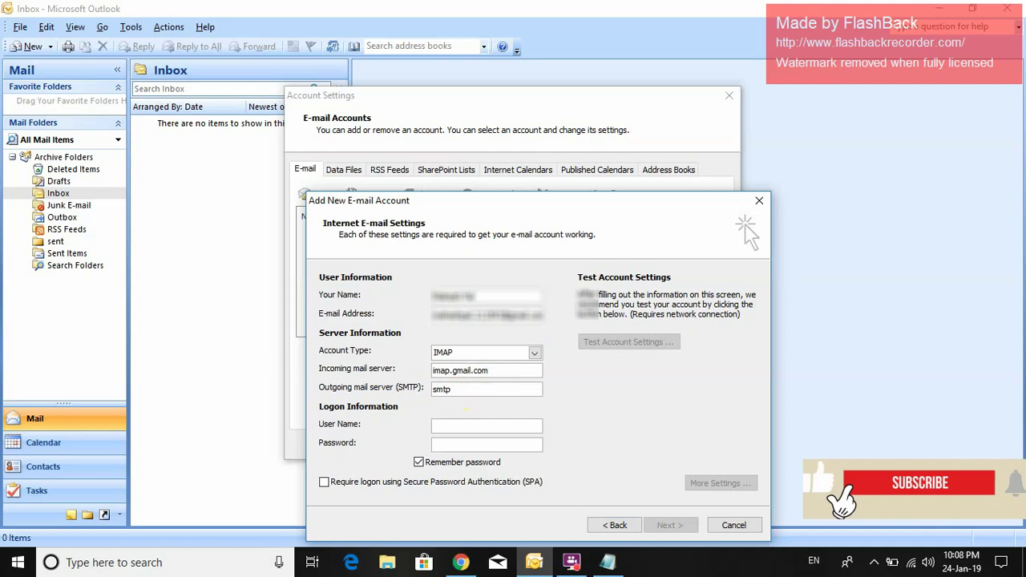
{"action": "type", "text": ".gmail.com"}
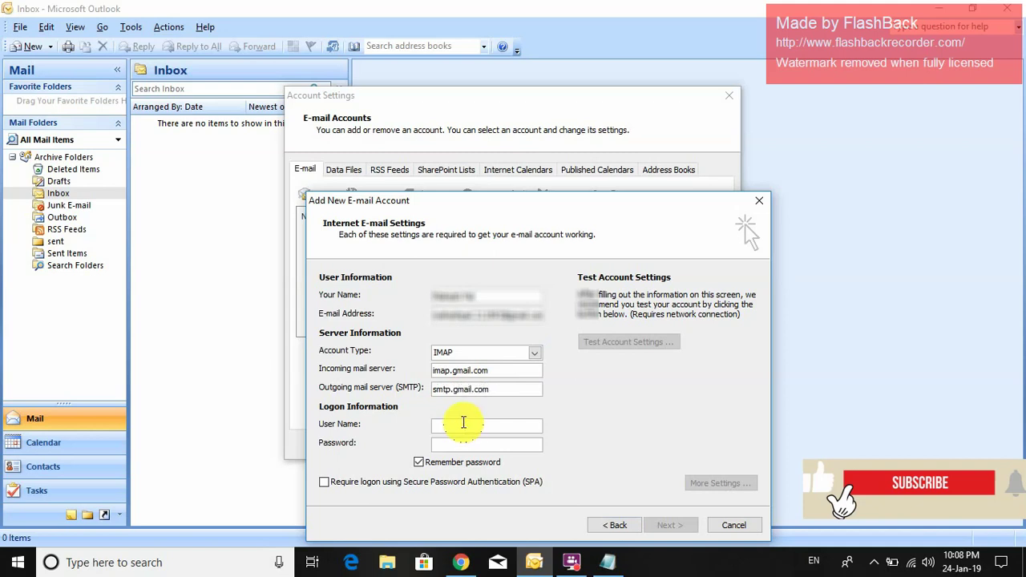
- Enter the login user name (a Gmail address) and the account password
{"action": "left_click", "coordinate": [463, 423]}
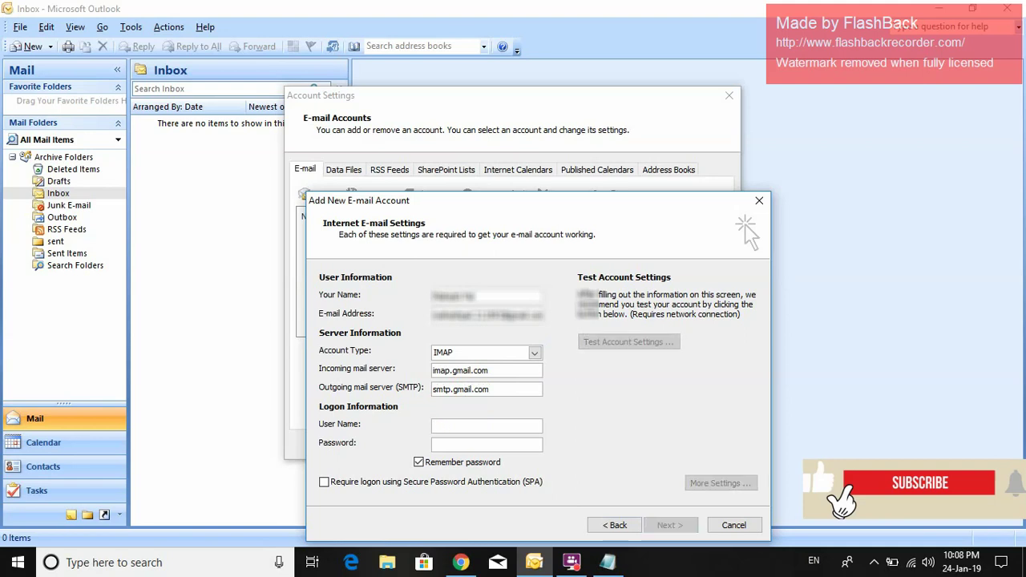
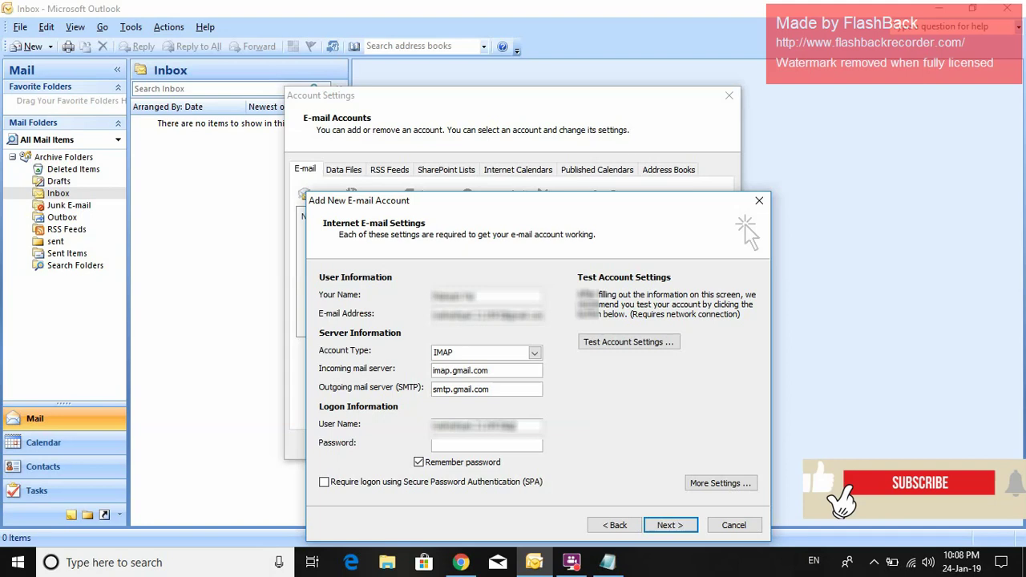
{"action": "left_click", "coordinate": [496, 443]}
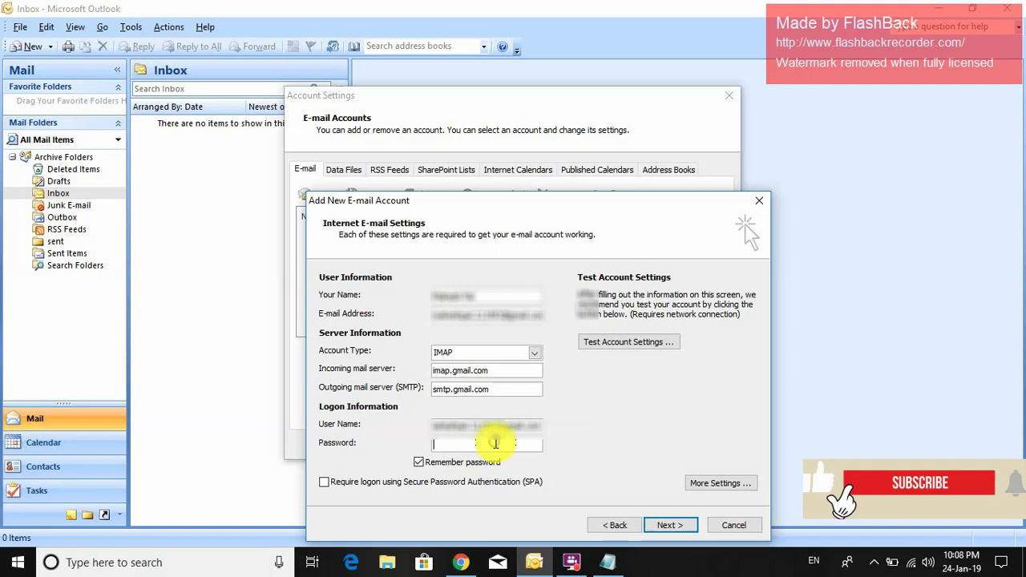
{"action": "type", "text": "*****"}
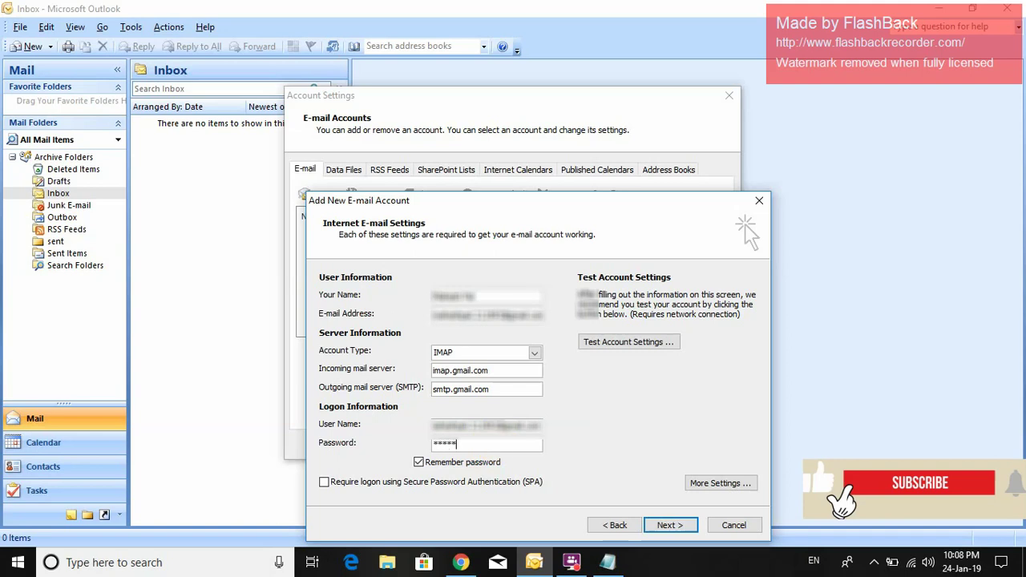
{"action": "type", "text": "***"}
- In More Settings, make the outgoing SMTP server require authentication
{"action": "left_click", "coordinate": [721, 486]}
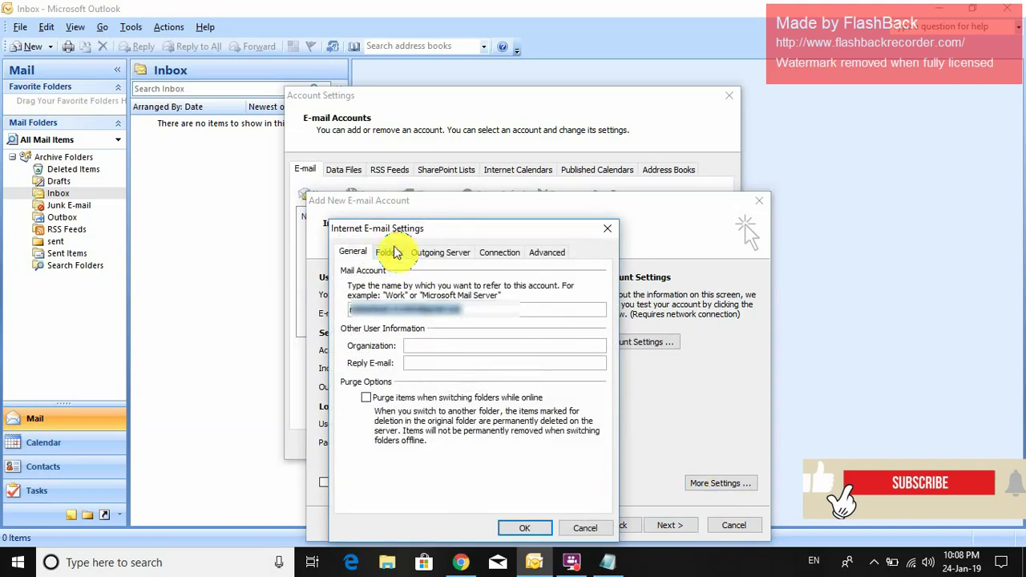
{"action": "left_click", "coordinate": [437, 253]}
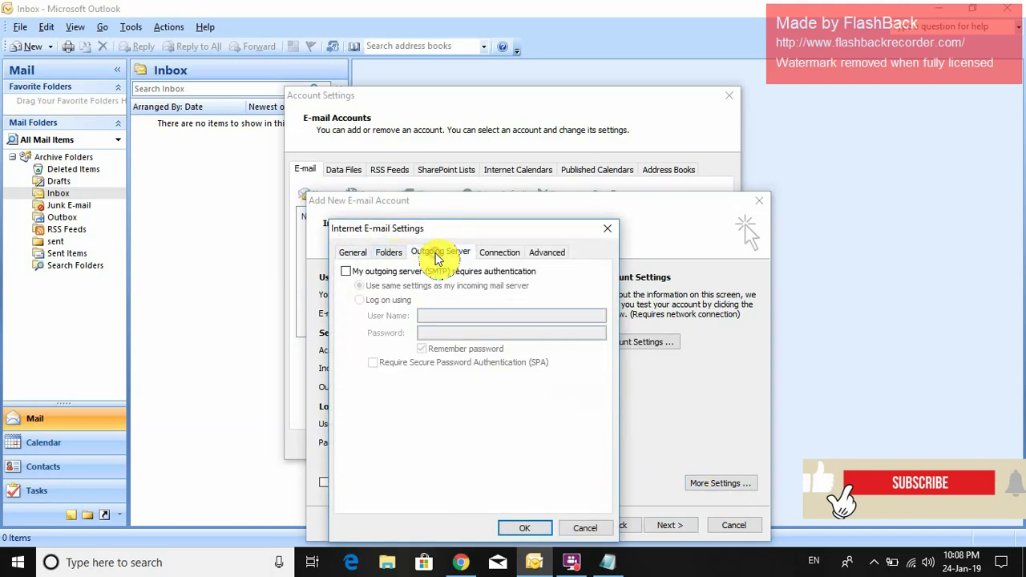
{"action": "left_click", "coordinate": [391, 272]}
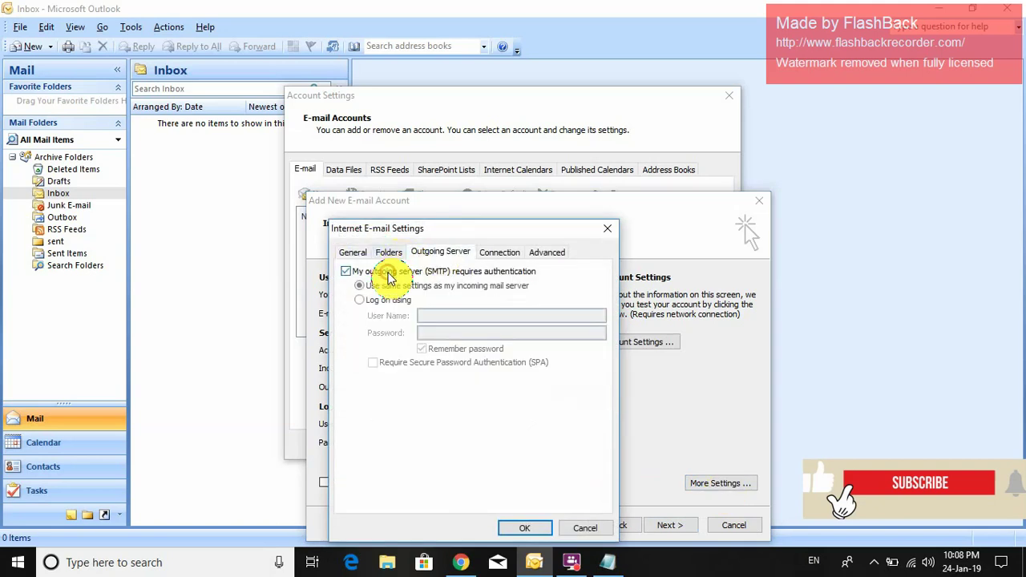
- Set the incoming IMAP port to 993 with SSL encryption
{"action": "left_click", "coordinate": [545, 252]}
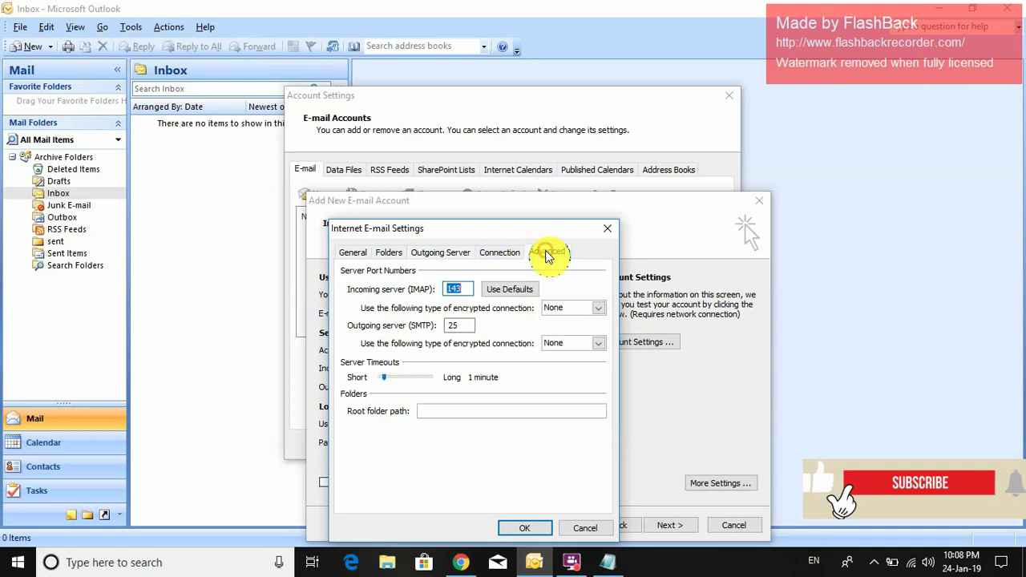
{"action": "double_click", "coordinate": [453, 289]}
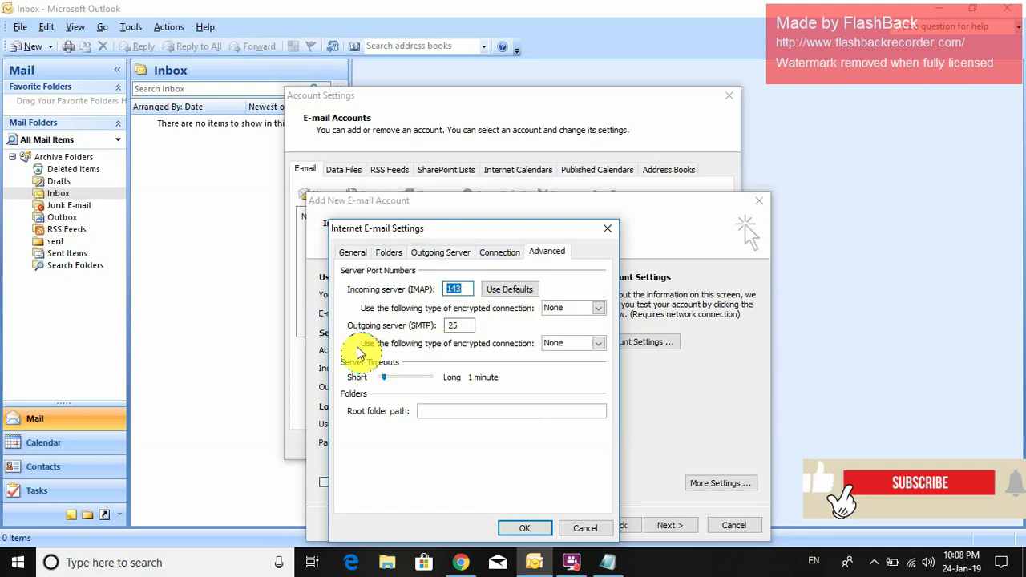
{"action": "type", "text": "993"}
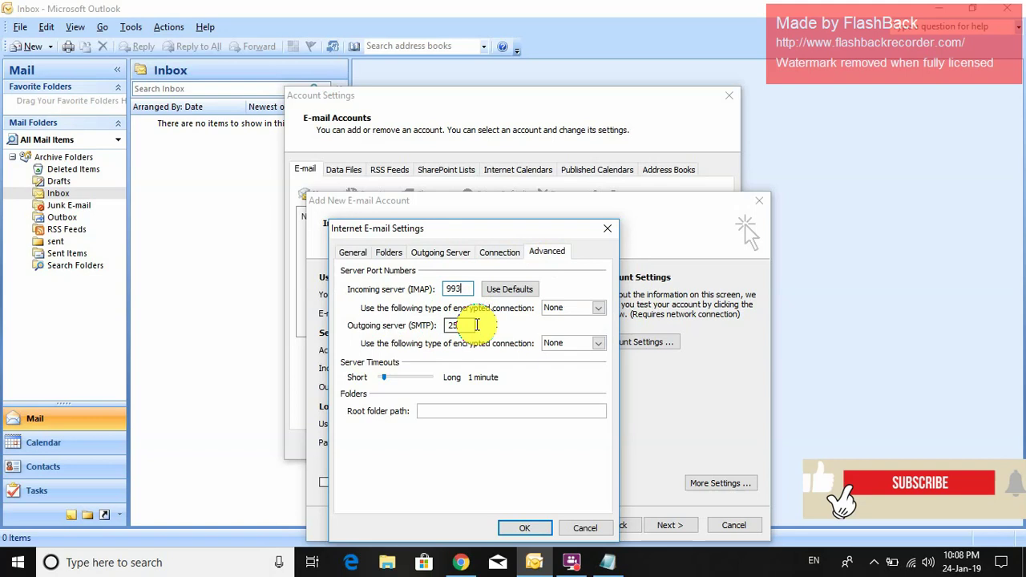
{"action": "left_click", "coordinate": [579, 307]}
{"action": "left_click", "coordinate": [570, 330]}
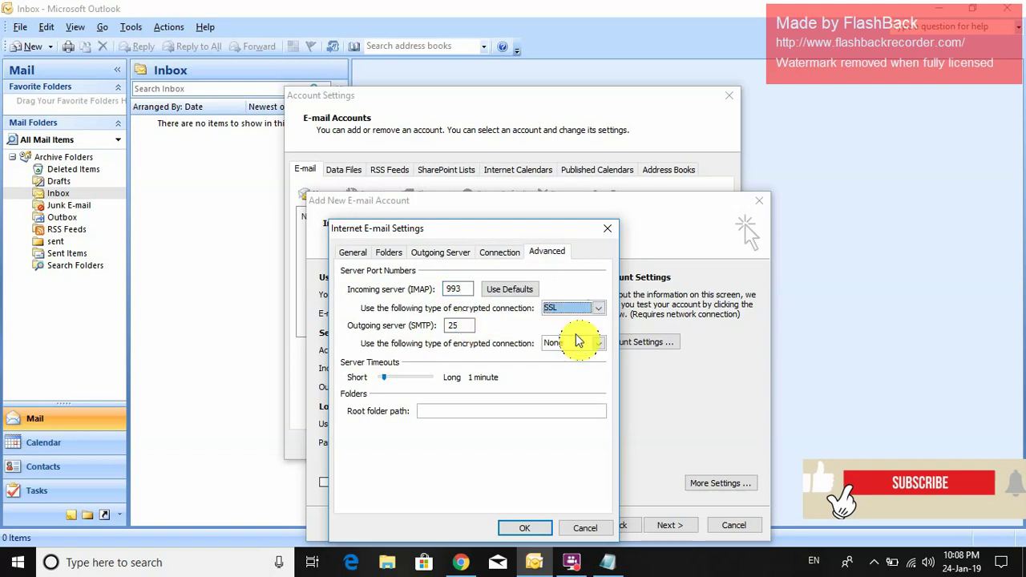
- Set the outgoing SMTP port to 465 with SSL encryption and confirm with OK
{"action": "left_click", "coordinate": [461, 325]}
{"action": "key", "text": "BackSpace"}
{"action": "key", "text": "BackSpace"}
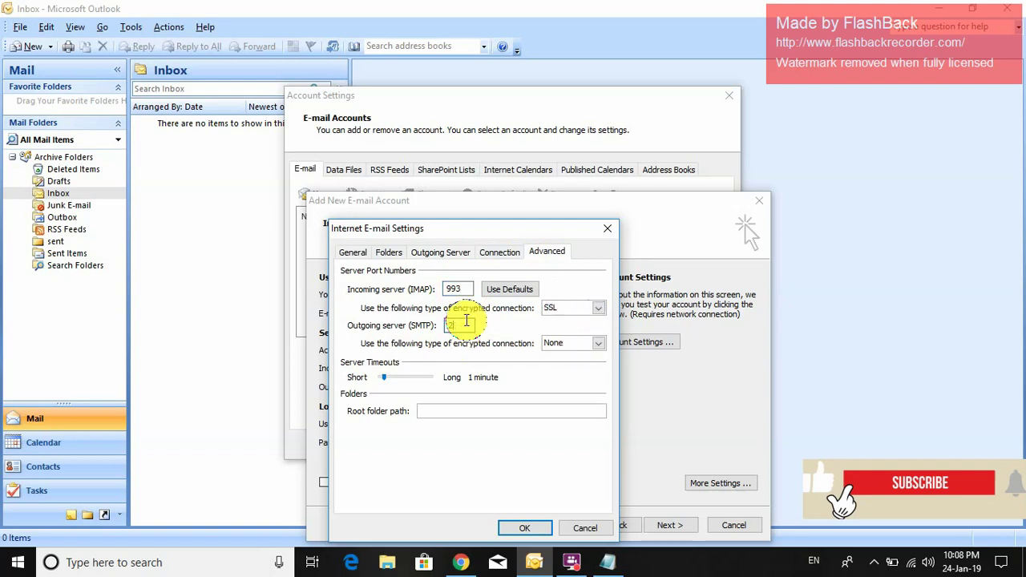
{"action": "type", "text": "465"}
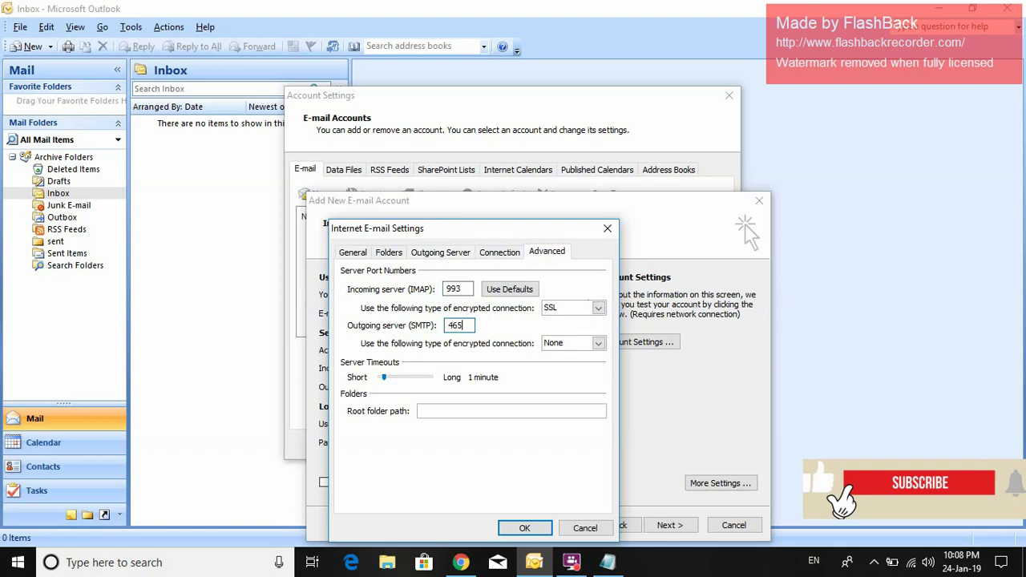
{"action": "left_click", "coordinate": [587, 344]}
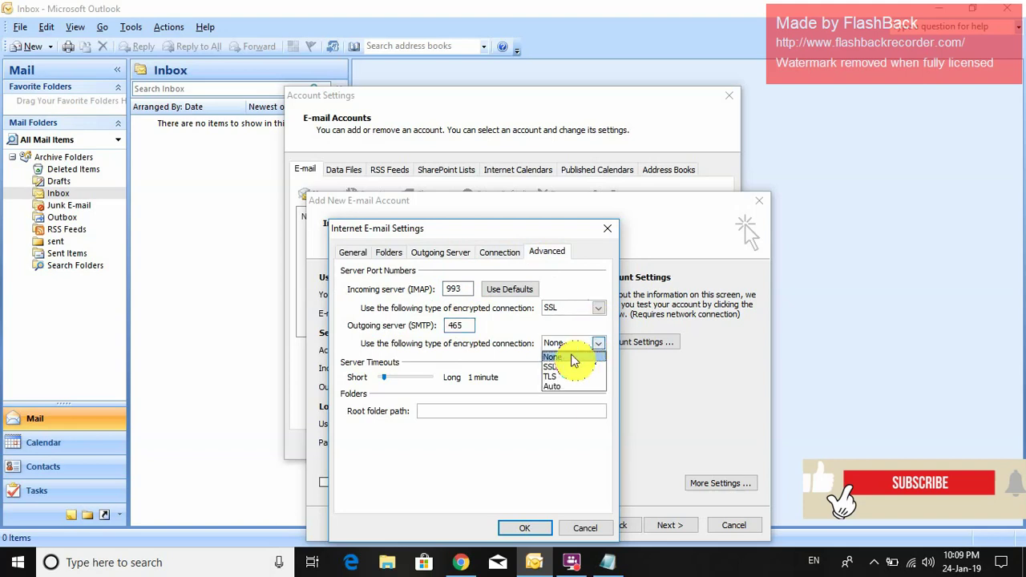
{"action": "left_click", "coordinate": [565, 368]}
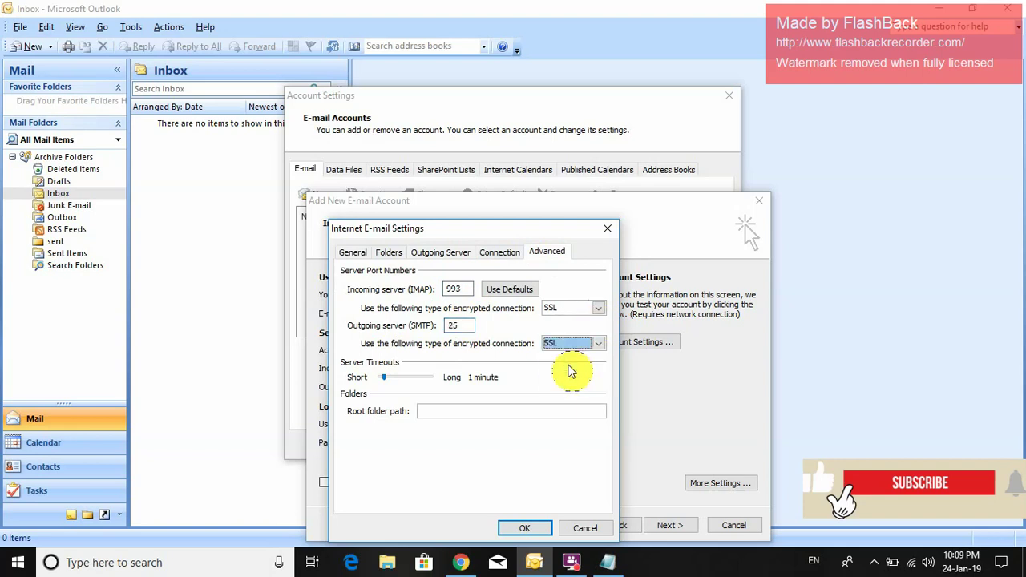
{"action": "double_click", "coordinate": [454, 325]}
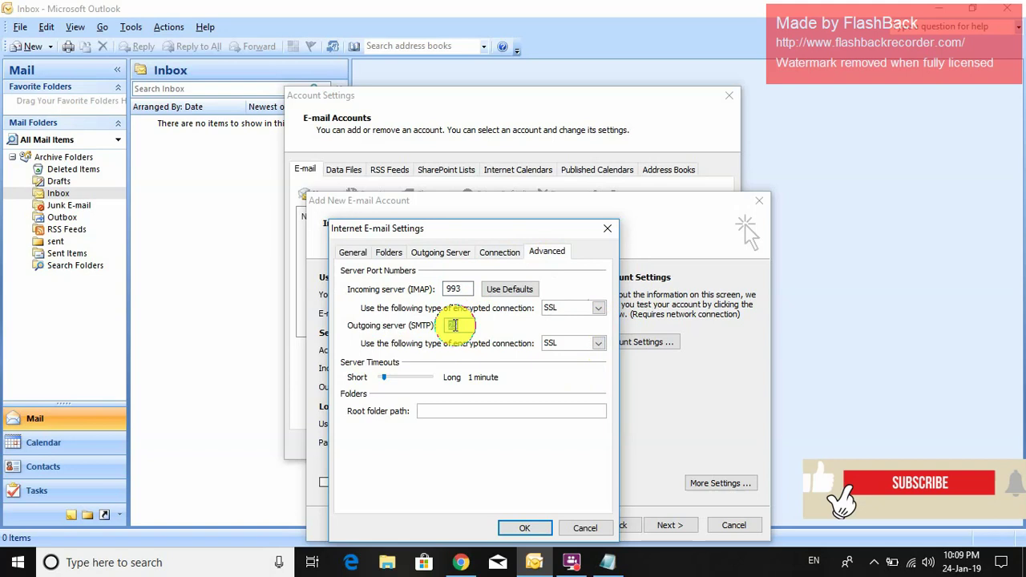
{"action": "type", "text": "465"}
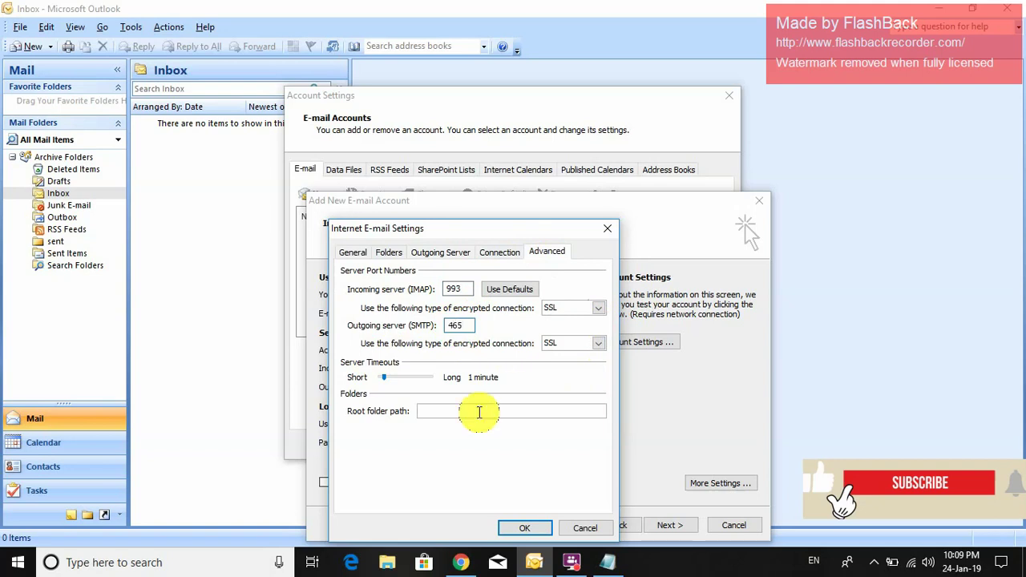
{"action": "left_click", "coordinate": [522, 528]}
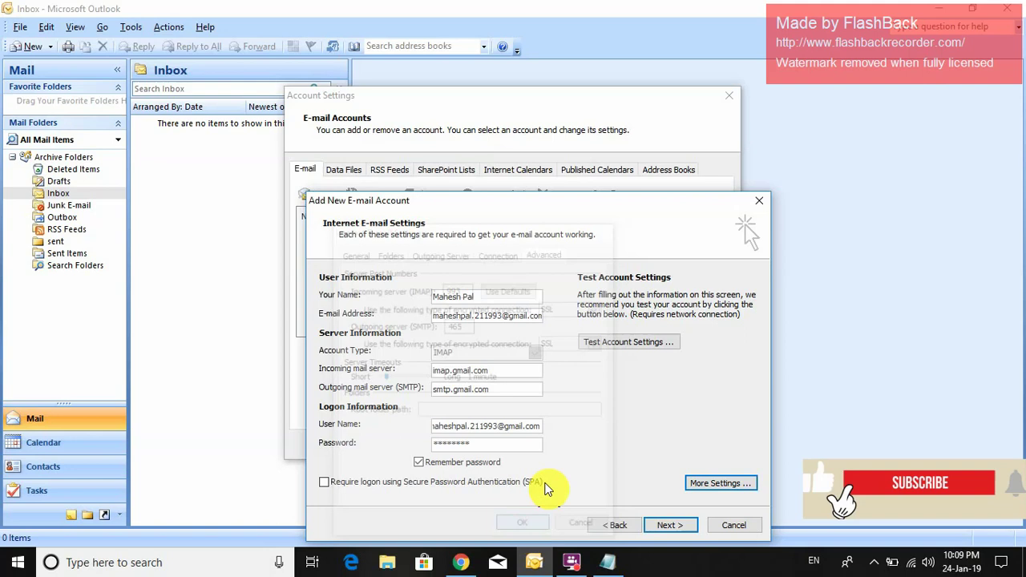
- Test the account settings, cancel the password prompt after IMAP logon fails, and open Gmail's gear menu
{"action": "left_click", "coordinate": [652, 345]}
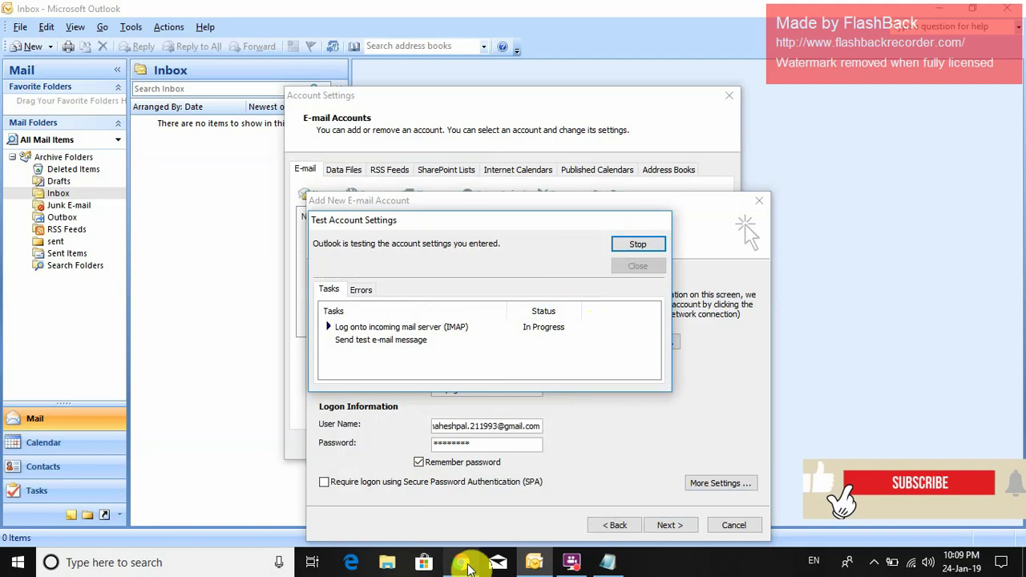
{"action": "left_click", "coordinate": [465, 565]}
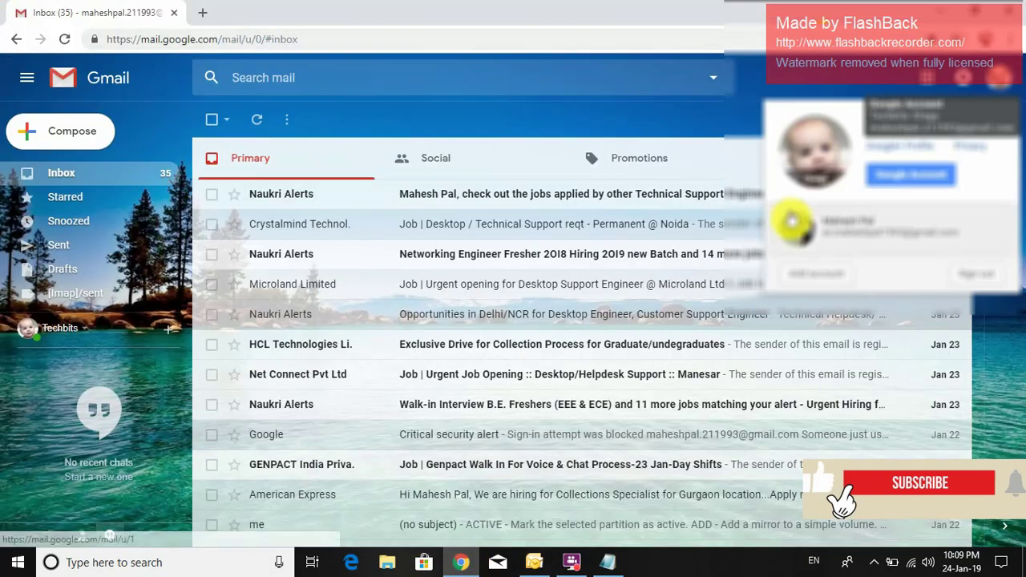
{"action": "key", "text": "alt+Tab"}
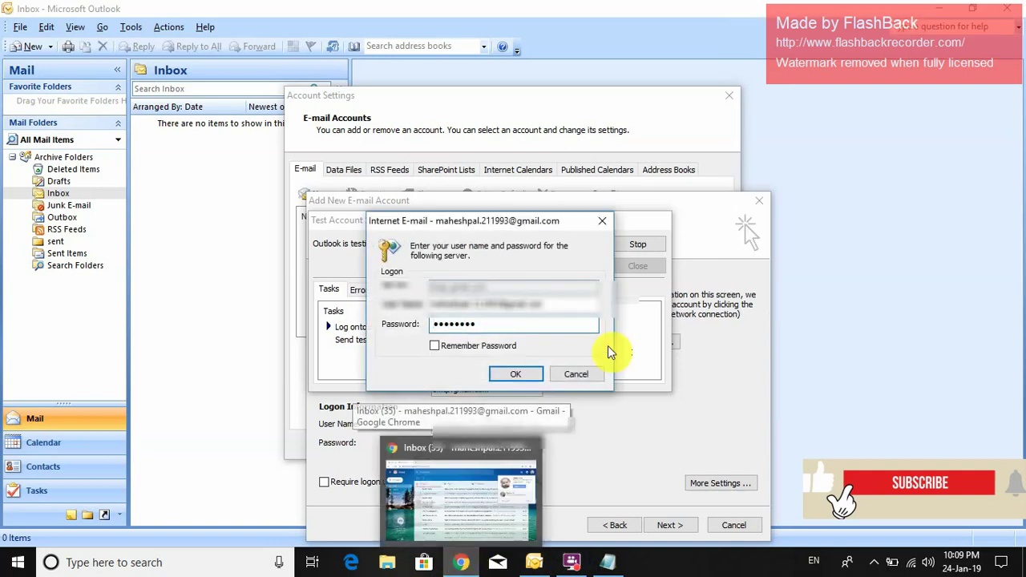
{"action": "left_click", "coordinate": [585, 374]}
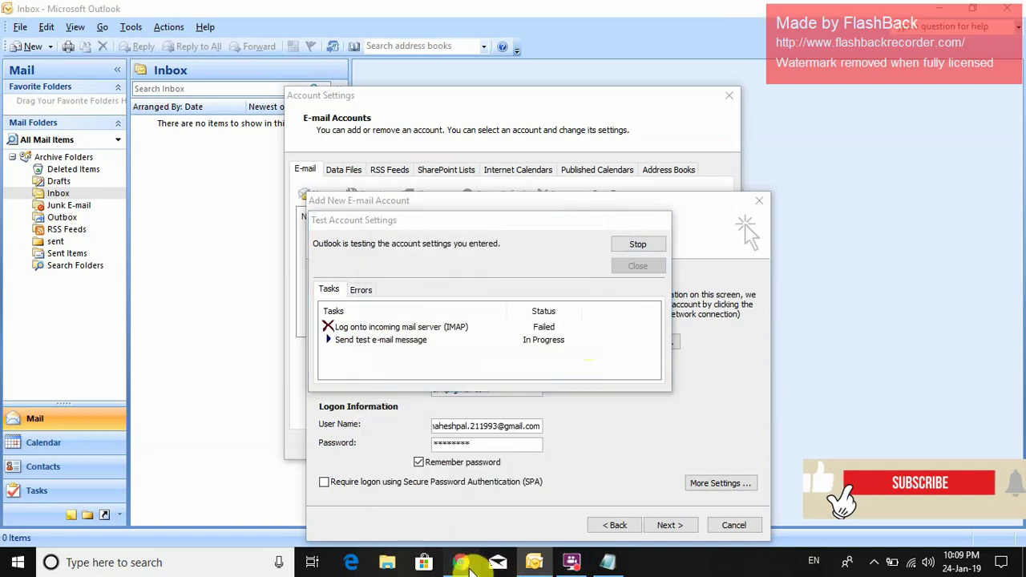
{"action": "left_click", "coordinate": [465, 562]}
{"action": "left_click", "coordinate": [954, 128]}
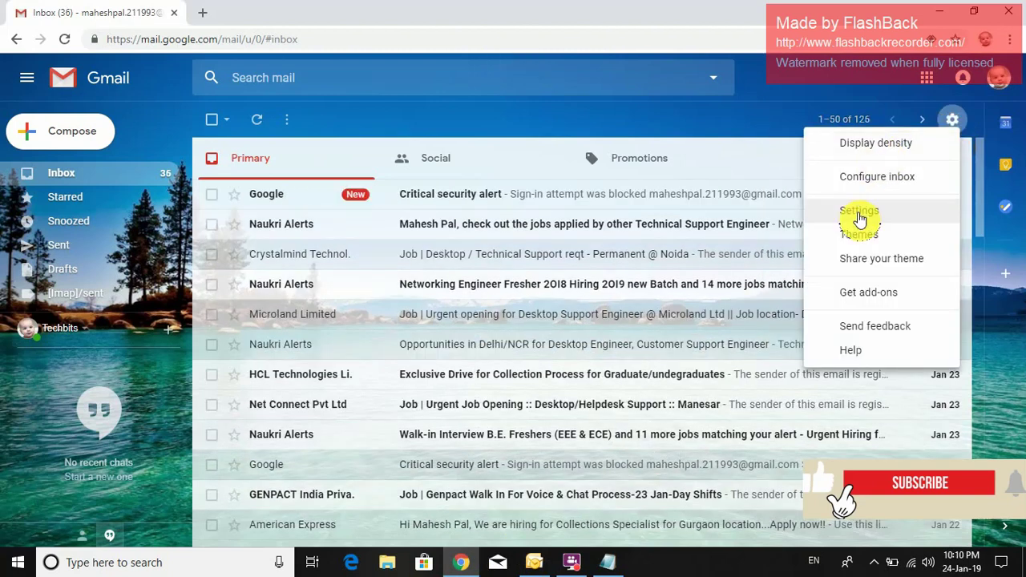
- Select Enable IMAP in Gmail's Forwarding and POP/IMAP settings and save the changes
{"action": "left_click", "coordinate": [859, 212]}
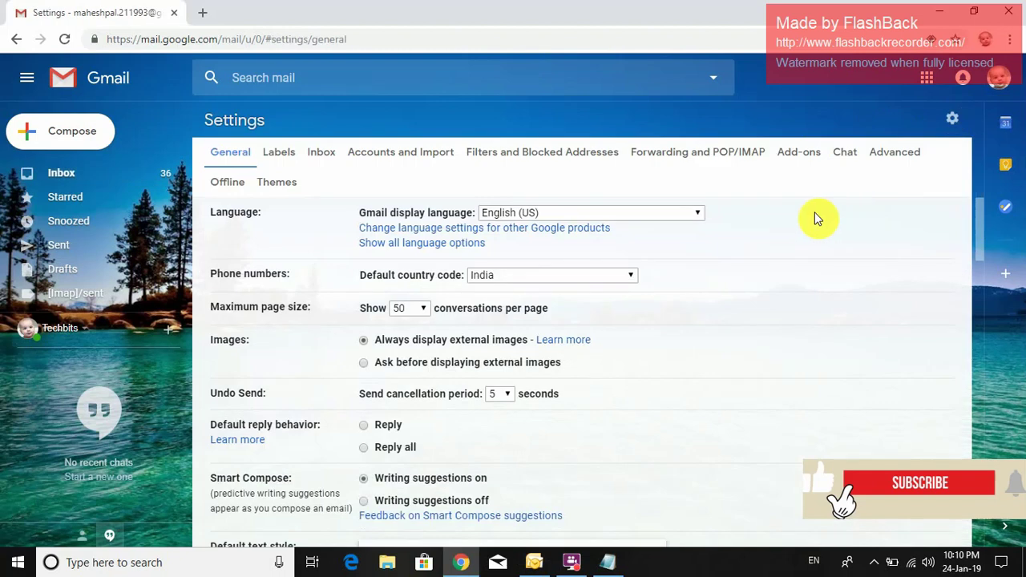
{"action": "scroll", "coordinate": [662, 309], "scroll_direction": "down", "scroll_amount": 3}
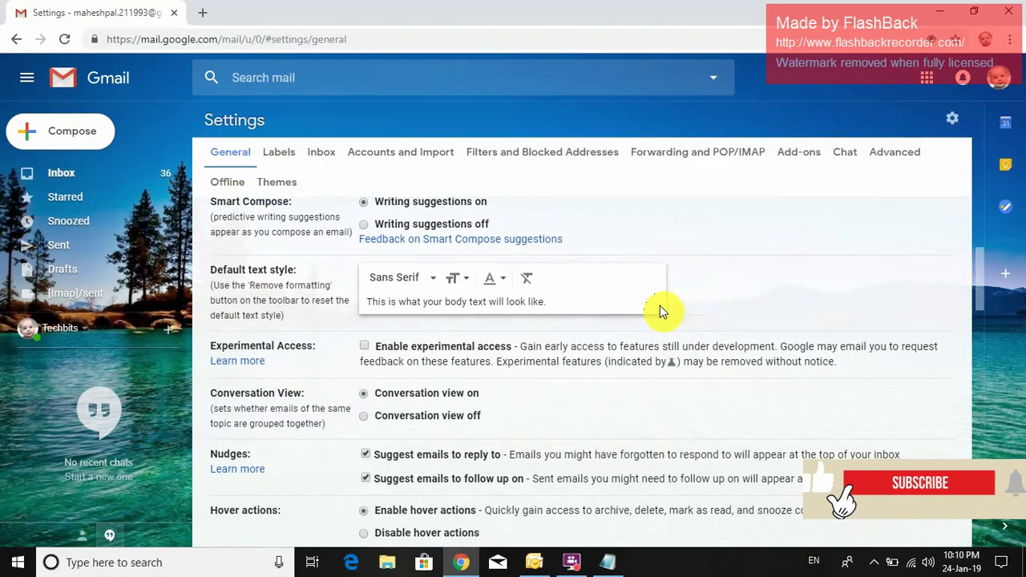
{"action": "scroll", "coordinate": [652, 282], "scroll_direction": "down", "scroll_amount": 1}
{"action": "left_click", "coordinate": [700, 154]}
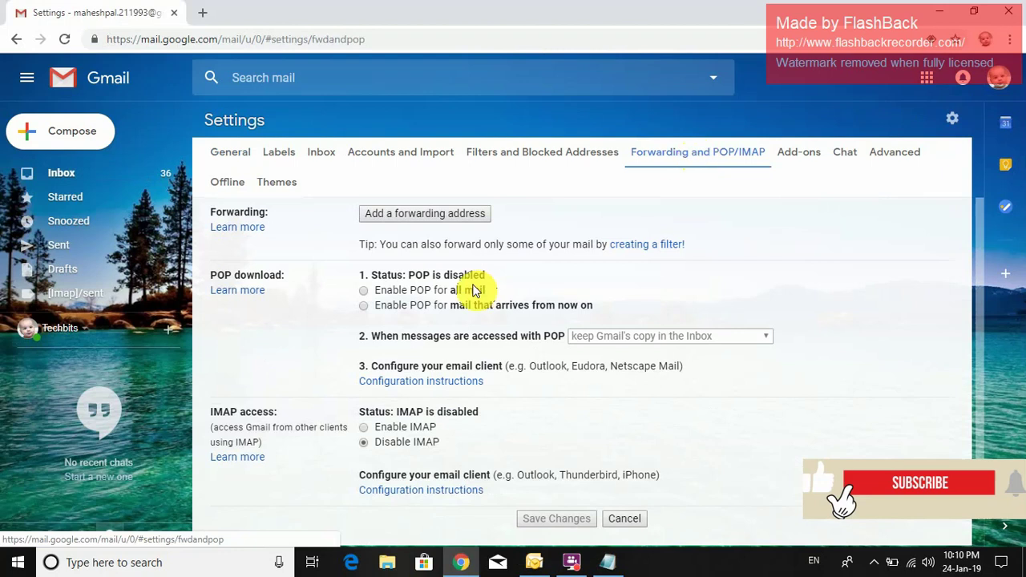
{"action": "scroll", "coordinate": [473, 285], "scroll_direction": "down", "scroll_amount": 1}
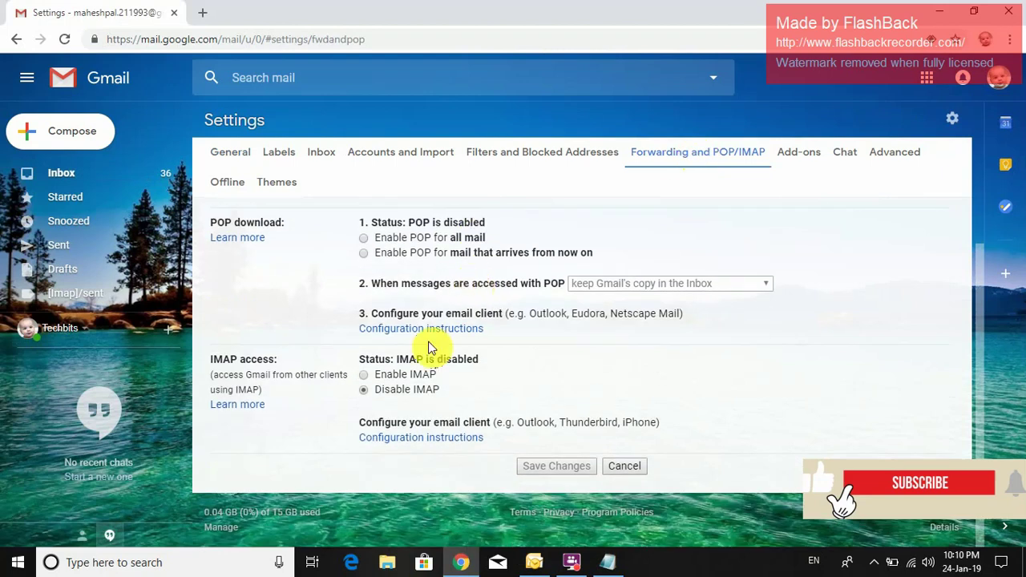
{"action": "left_click", "coordinate": [364, 378]}
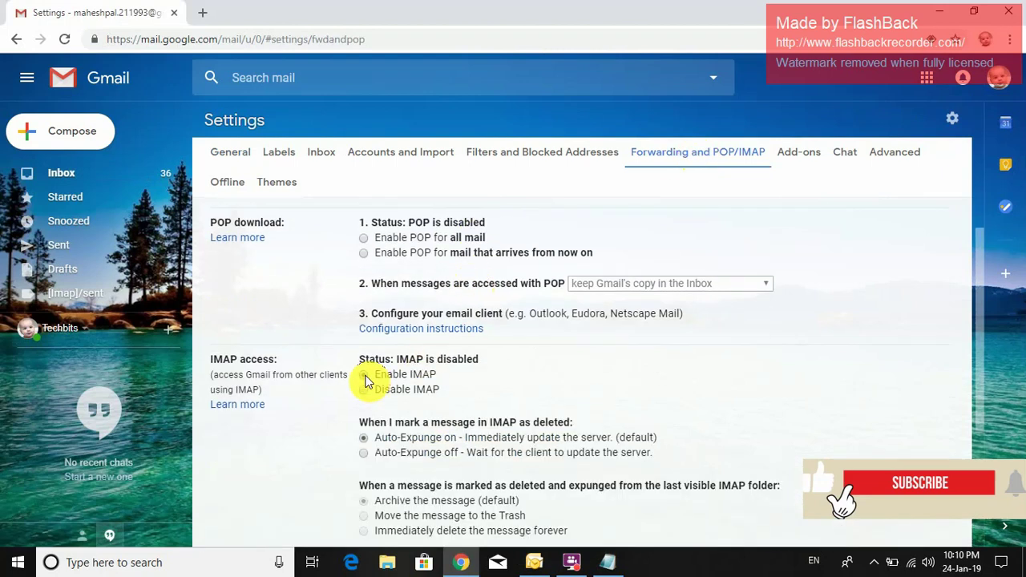
{"action": "scroll", "coordinate": [470, 401], "scroll_direction": "down", "scroll_amount": 2}
{"action": "scroll", "coordinate": [482, 399], "scroll_direction": "down", "scroll_amount": 1}
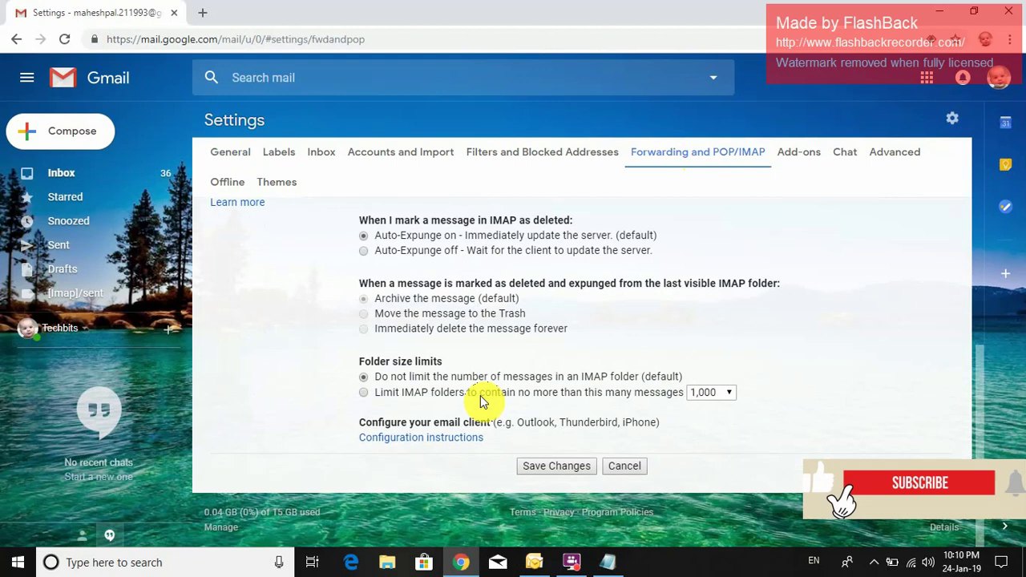
{"action": "left_click", "coordinate": [561, 469]}
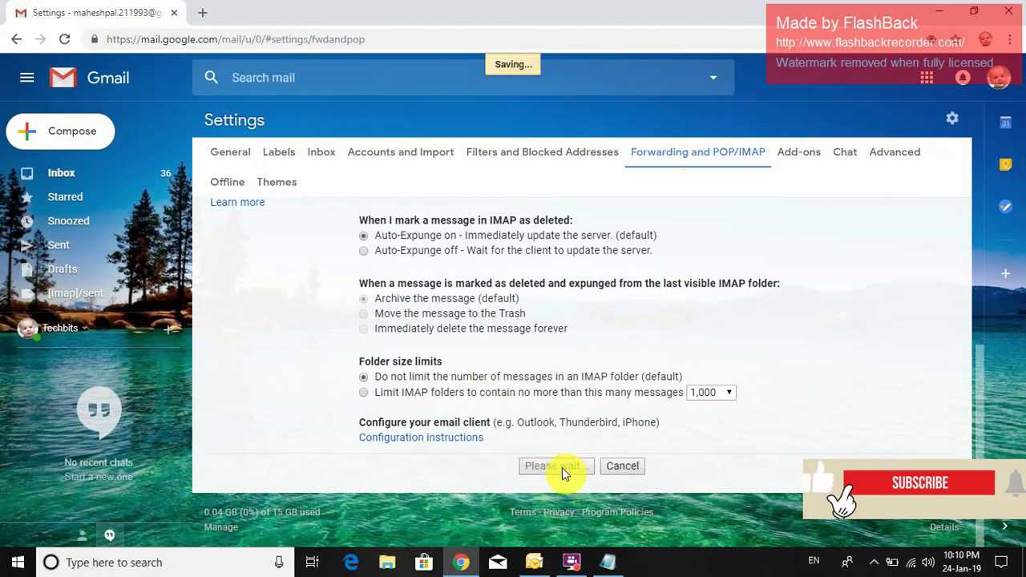
- Search Google in a new tab for 'google account security settings' and open the Security - Google Account result
{"action": "left_click", "coordinate": [202, 14]}
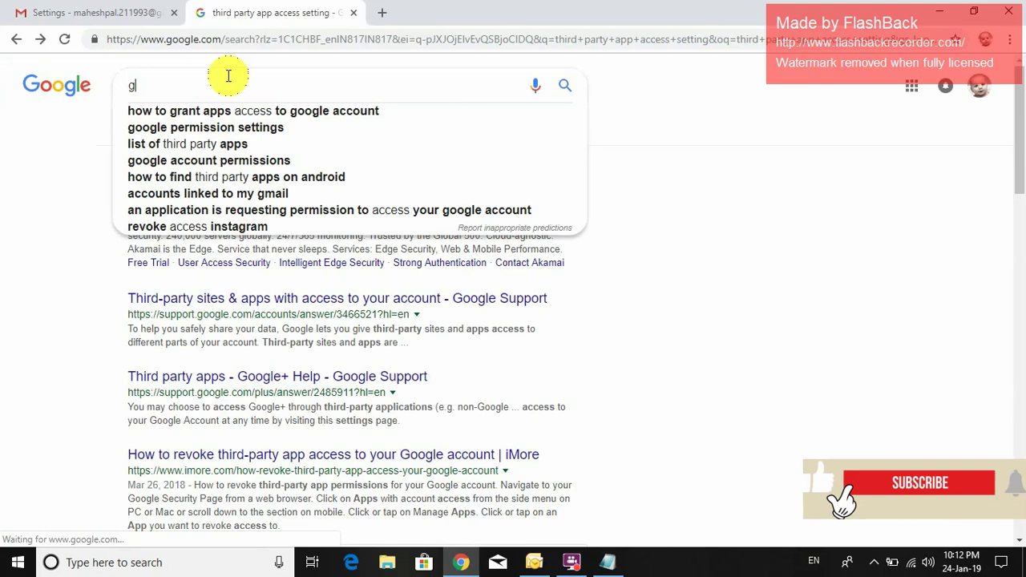
{"action": "type", "text": "oog"}
{"action": "type", "text": "l"}
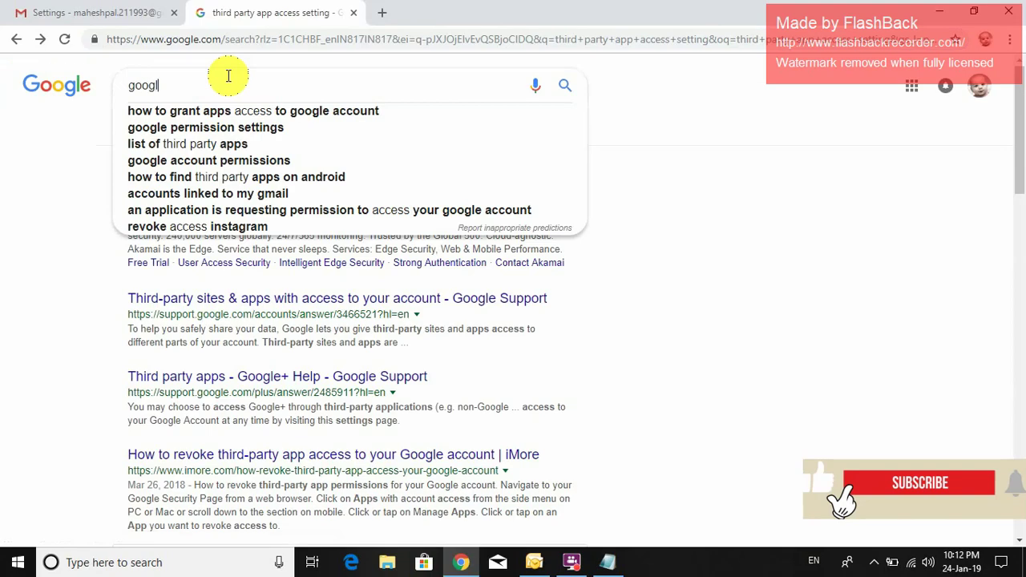
{"action": "type", "text": "e account "}
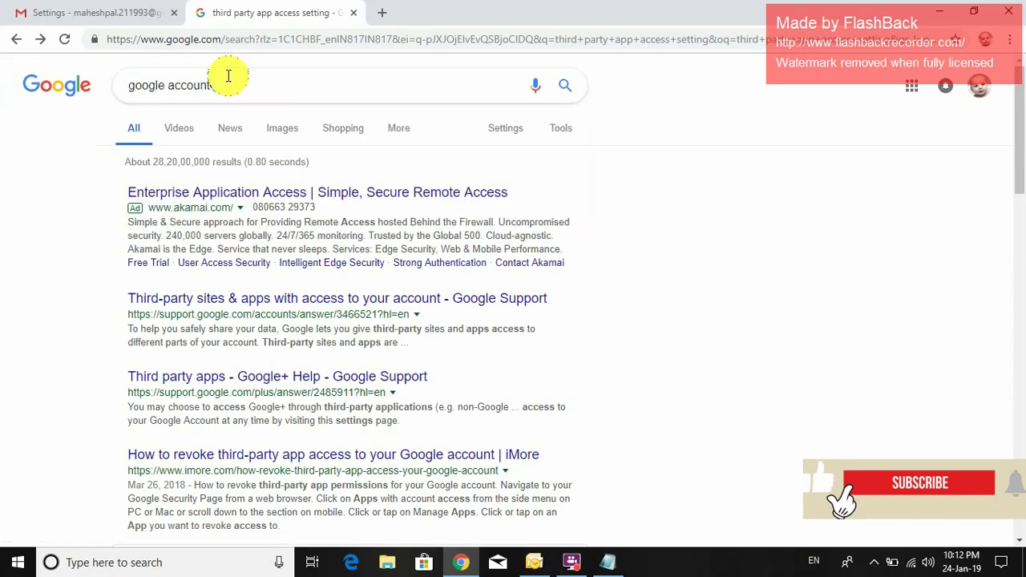
{"action": "type", "text": "set"}
{"action": "type", "text": "r"}
{"action": "type", "text": "ity"}
{"action": "type", "text": " settings"}
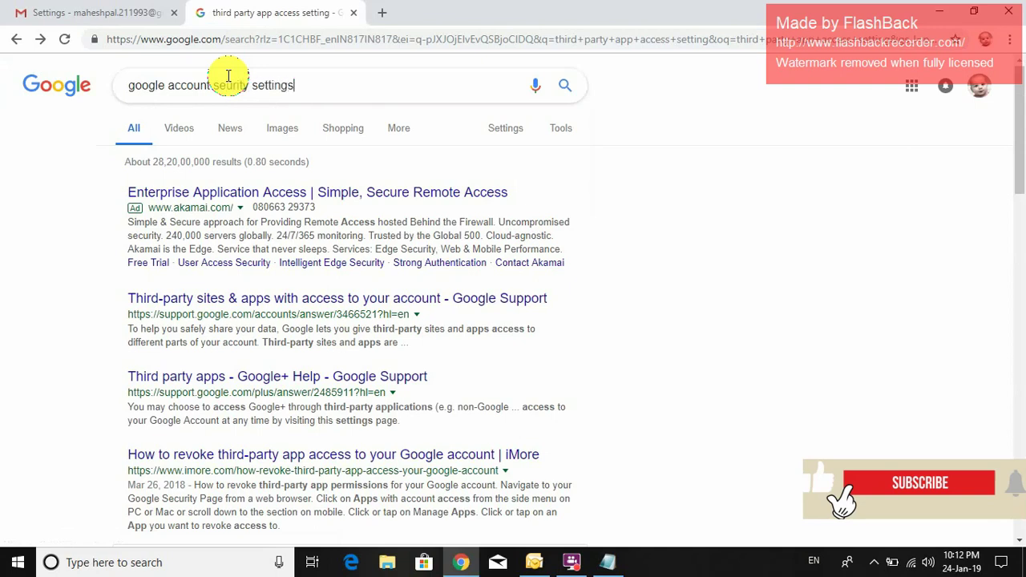
{"action": "key", "text": "Return"}
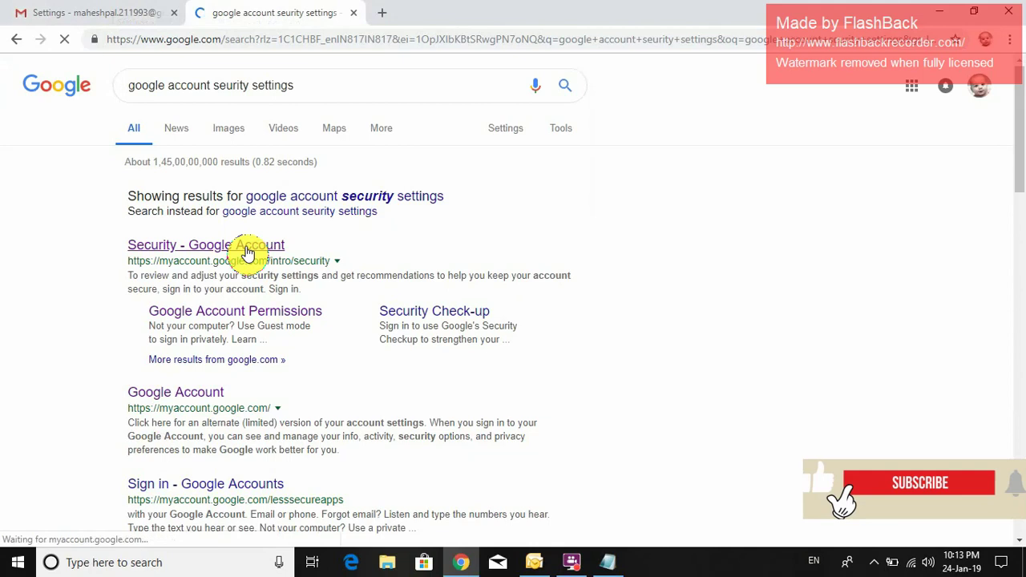
{"action": "left_click", "coordinate": [103, 11]}
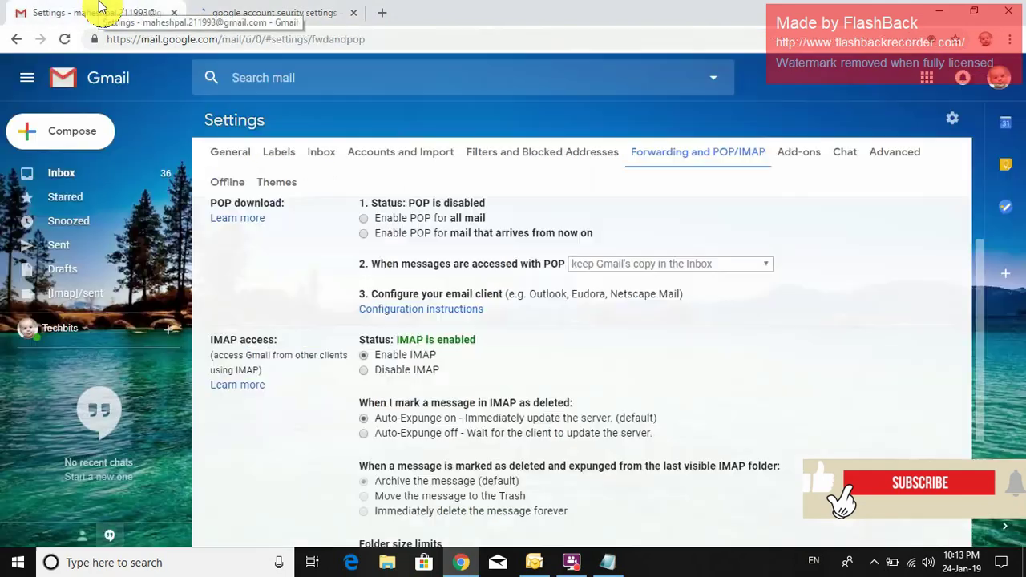
{"action": "left_click", "coordinate": [191, 7]}
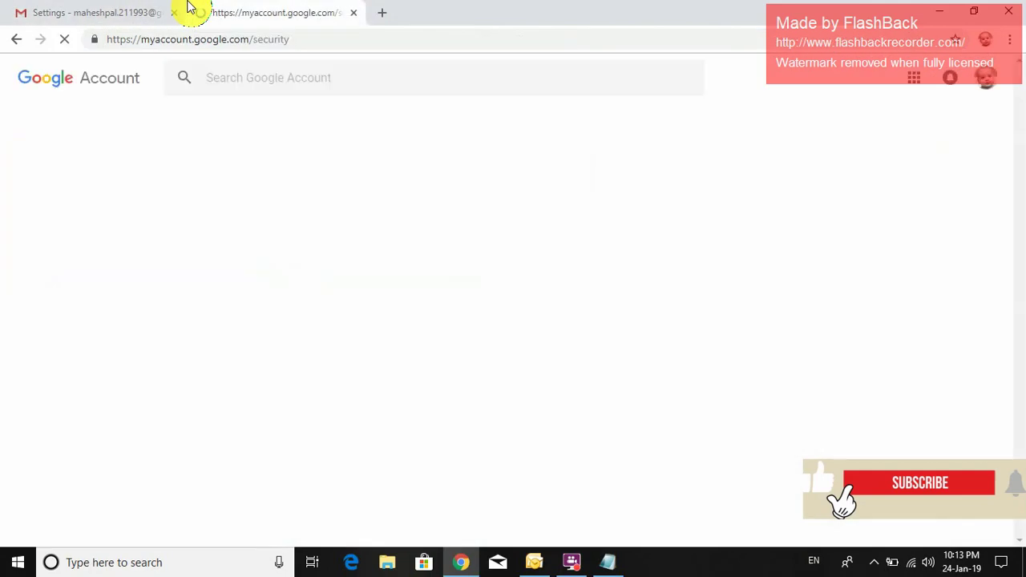
- Switch 'Allow less secure apps' ON under Less secure app access on the Google Account Security page
{"action": "scroll", "coordinate": [516, 344], "scroll_direction": "down", "scroll_amount": 5}
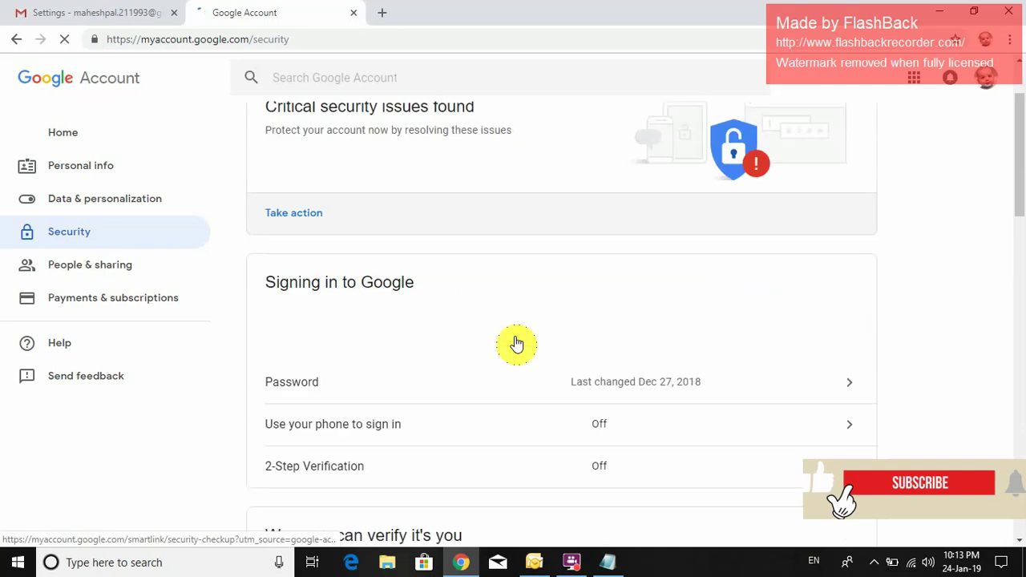
{"action": "scroll", "coordinate": [516, 343], "scroll_direction": "down", "scroll_amount": 4}
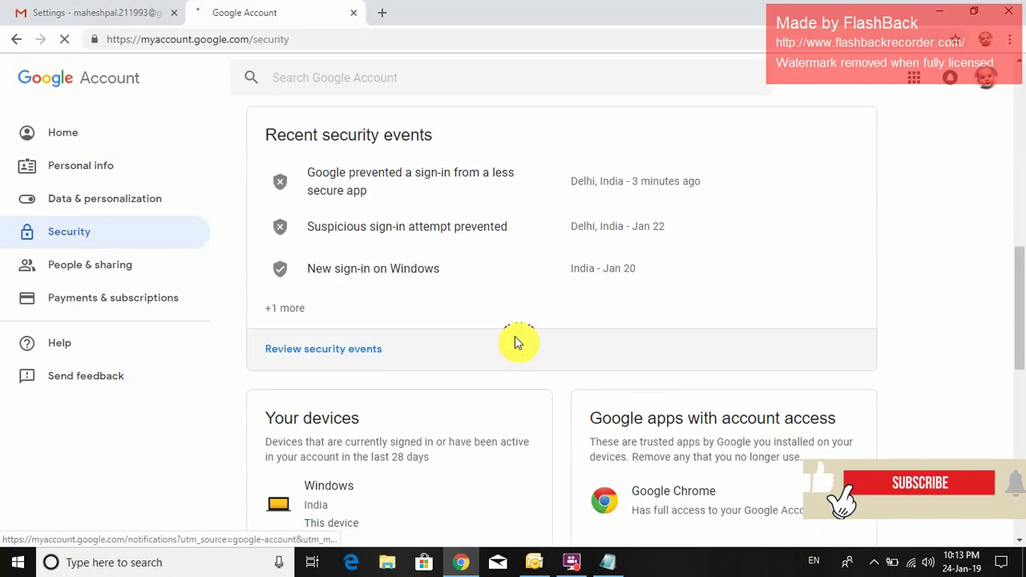
{"action": "scroll", "coordinate": [516, 343], "scroll_direction": "down", "scroll_amount": 5}
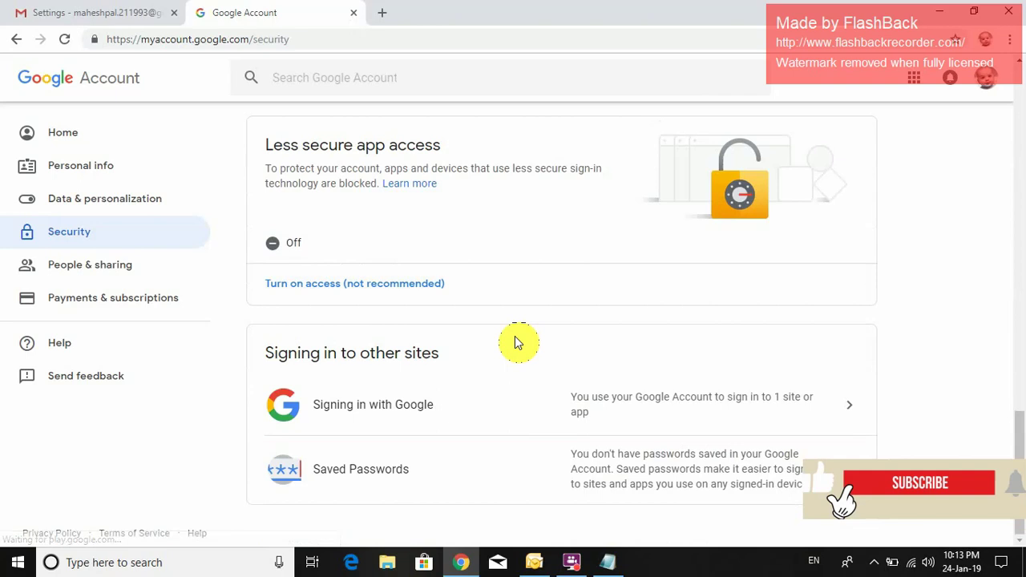
{"action": "scroll", "coordinate": [516, 343], "scroll_direction": "up", "scroll_amount": 1}
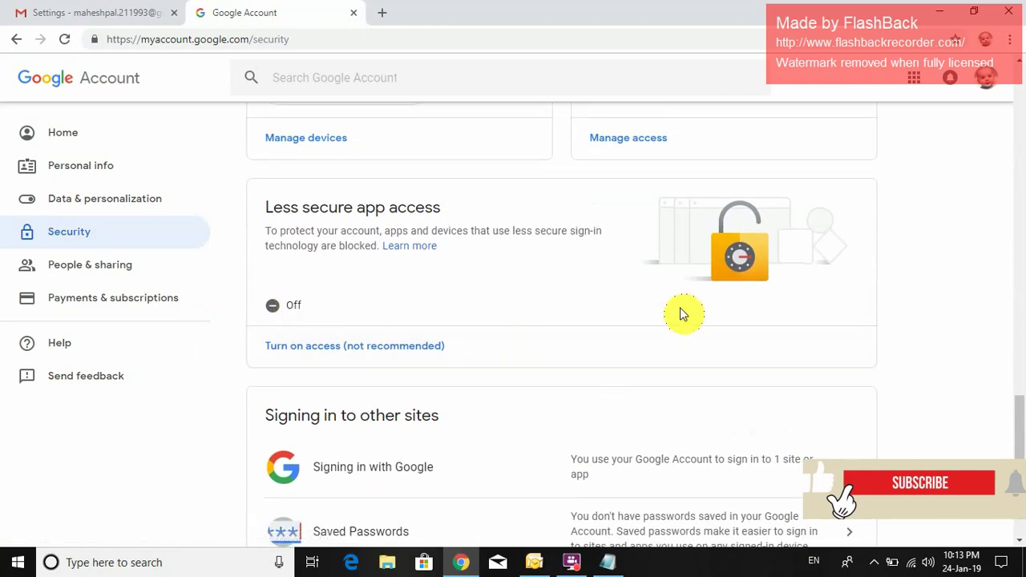
{"action": "left_click", "coordinate": [346, 349]}
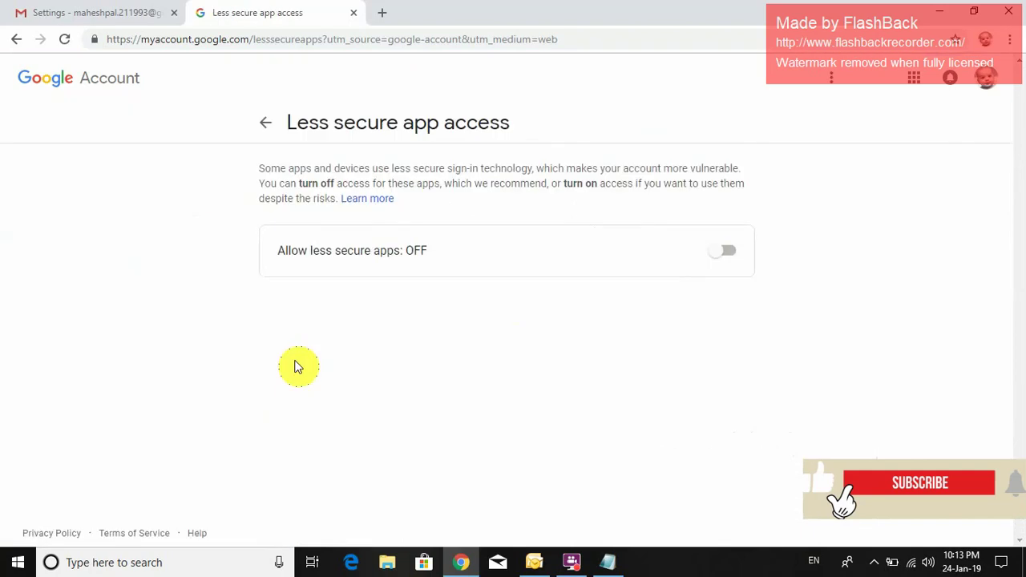
{"action": "left_click", "coordinate": [723, 260]}
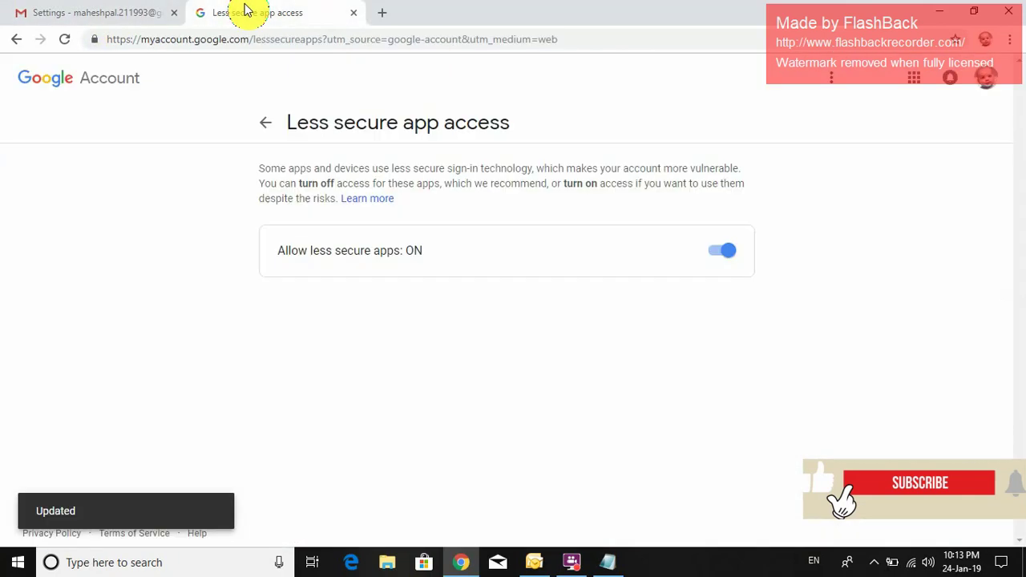
{"action": "left_click", "coordinate": [103, 7]}
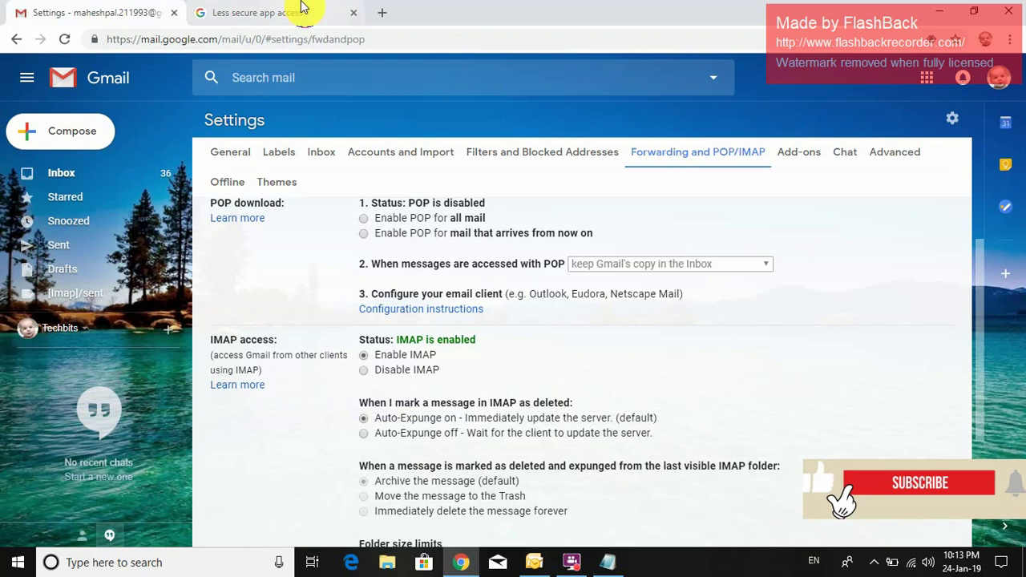
{"action": "left_click", "coordinate": [309, 11]}
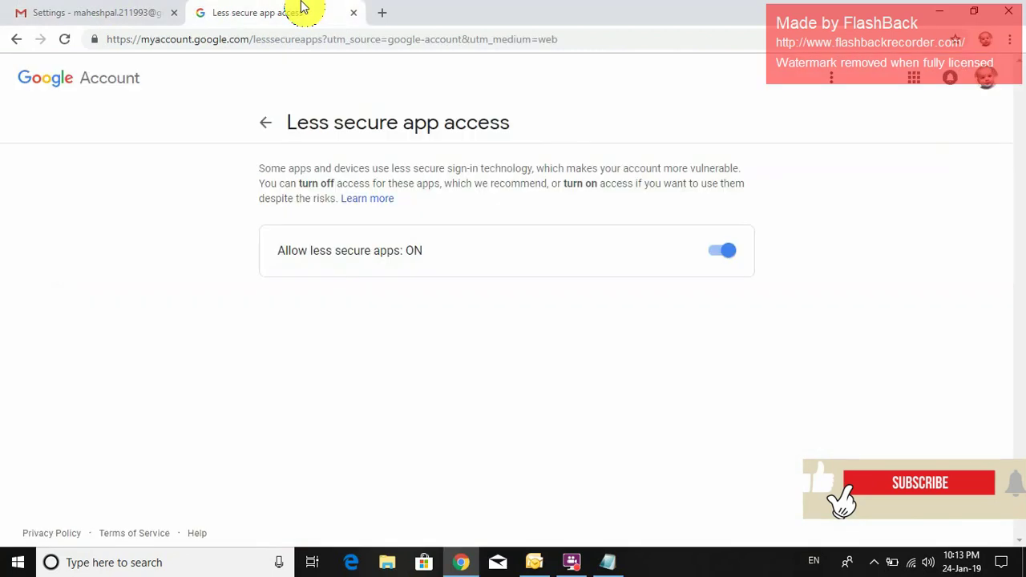
- Rerun the Outlook account test until it passes, then finish adding the Gmail IMAP account
{"action": "left_click", "coordinate": [534, 564]}
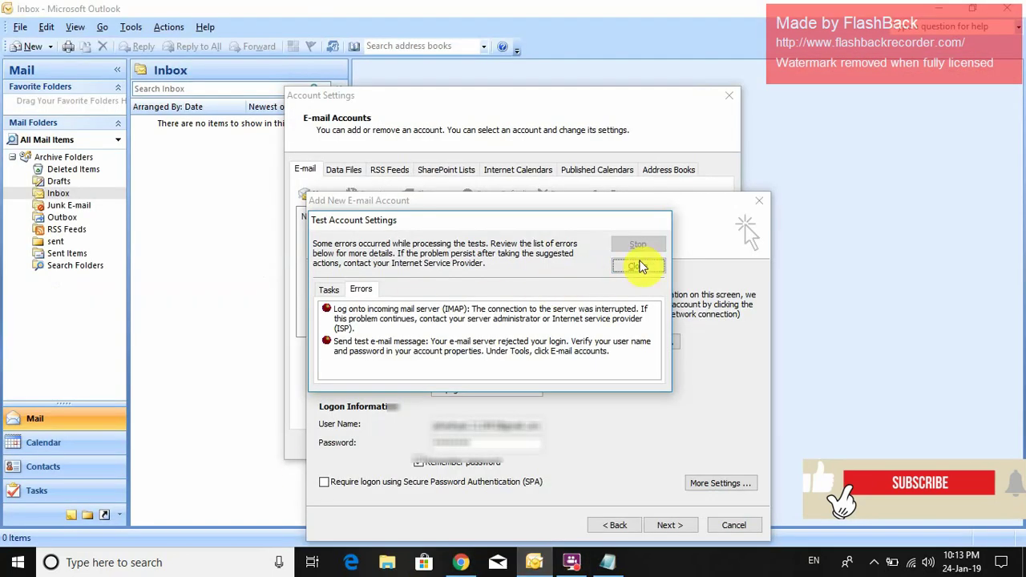
{"action": "left_click", "coordinate": [640, 266]}
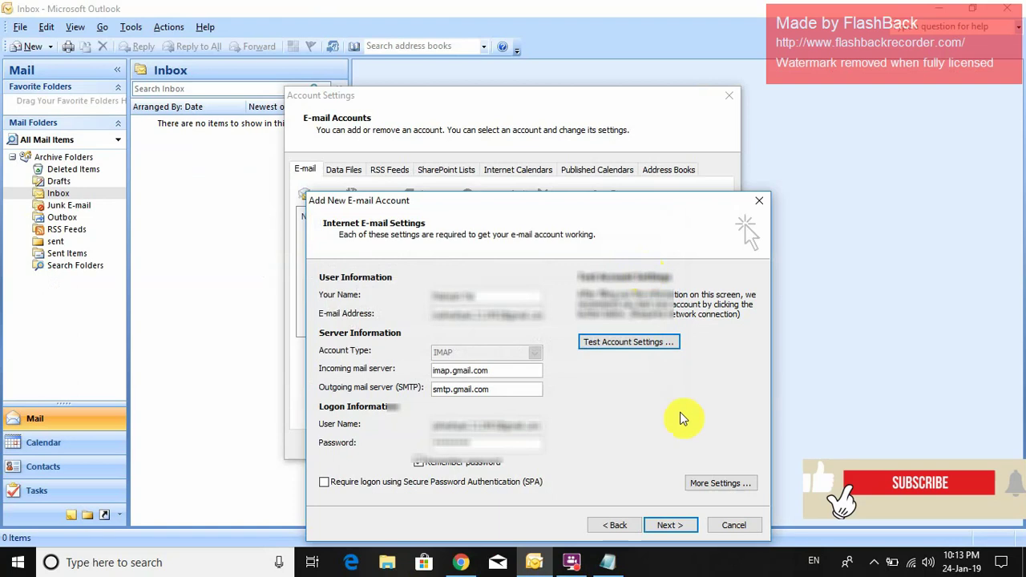
{"action": "left_click", "coordinate": [637, 342]}
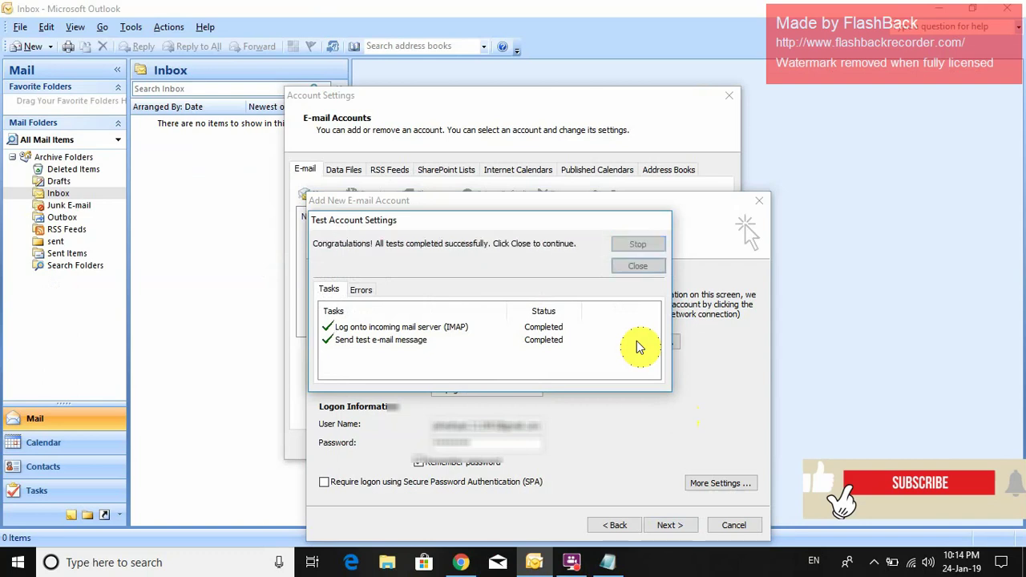
{"action": "left_click", "coordinate": [646, 266]}
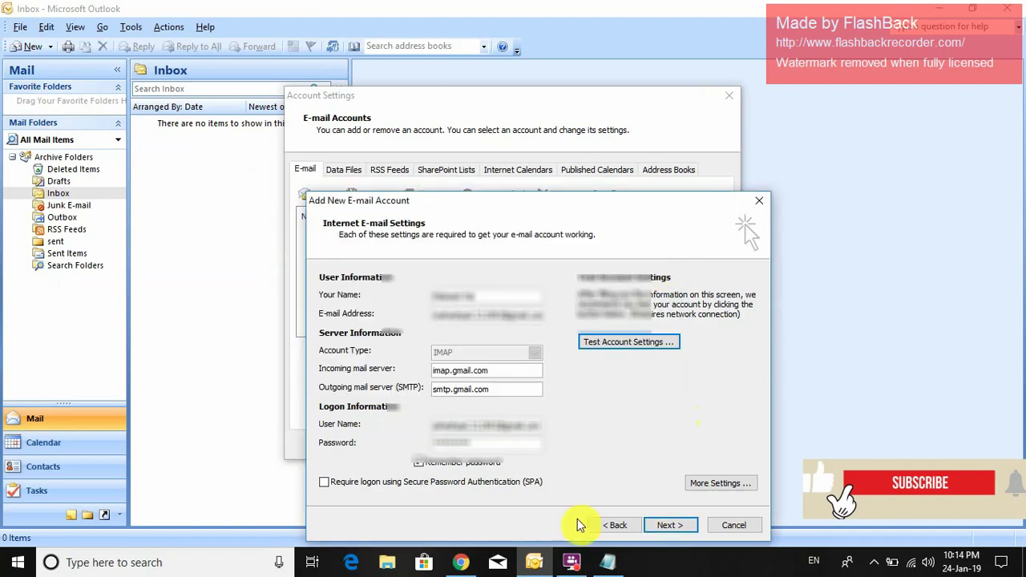
{"action": "left_click", "coordinate": [667, 527]}
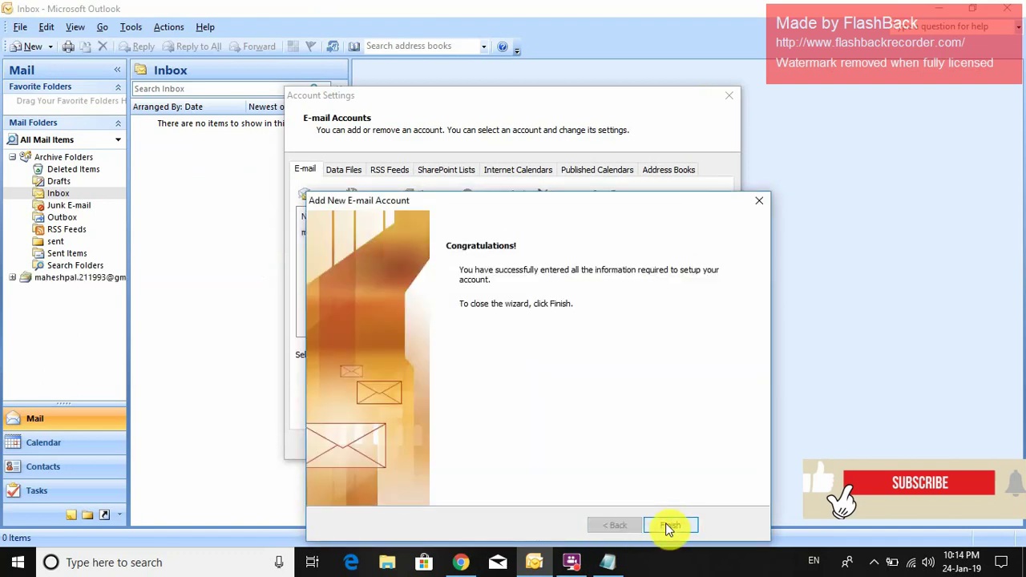
{"action": "left_click", "coordinate": [668, 526]}
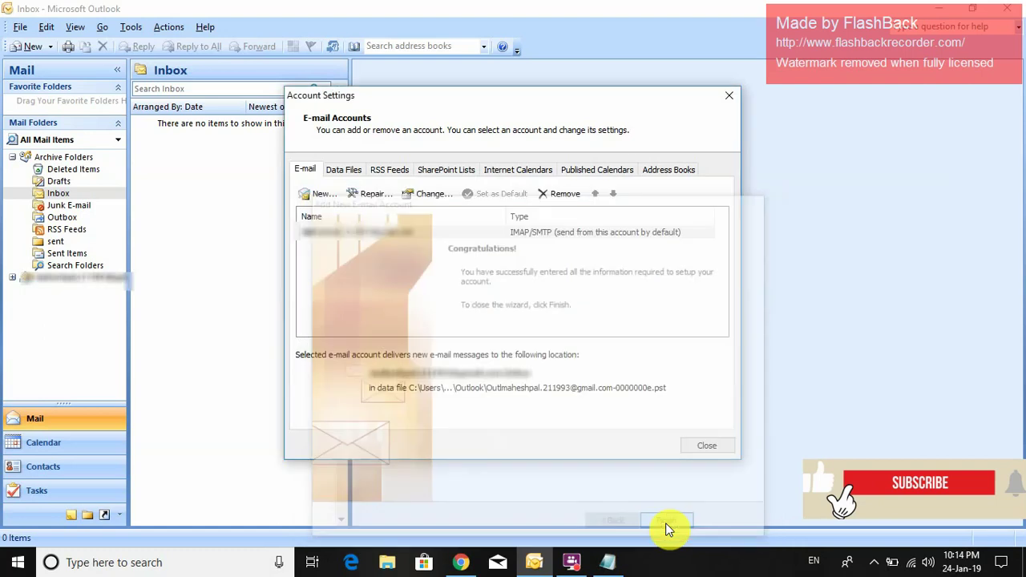
- Close Account Settings and expand the Gmail account to view its 131-message synced Inbox
{"action": "left_click", "coordinate": [704, 454]}
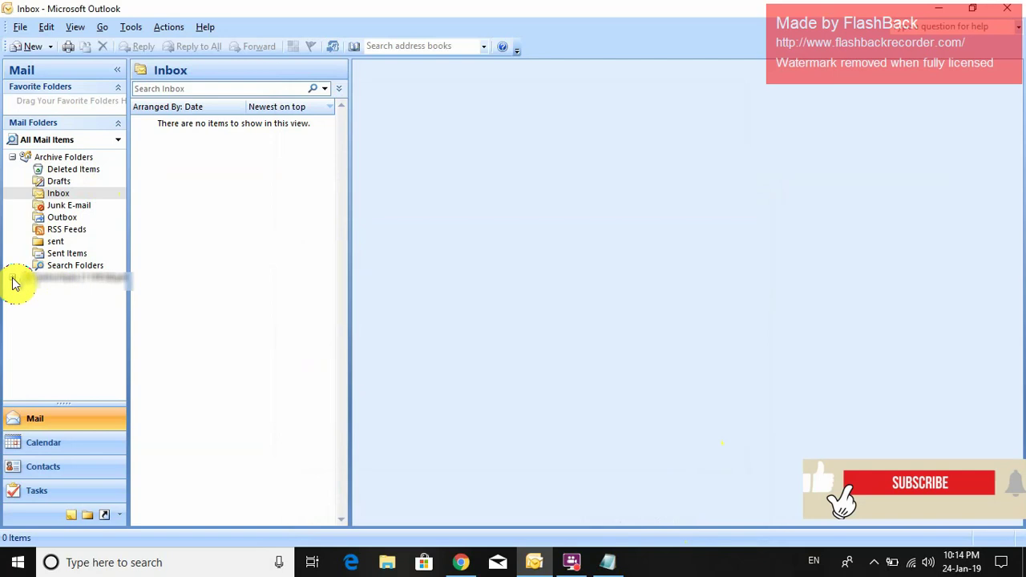
{"action": "left_click", "coordinate": [13, 281]}
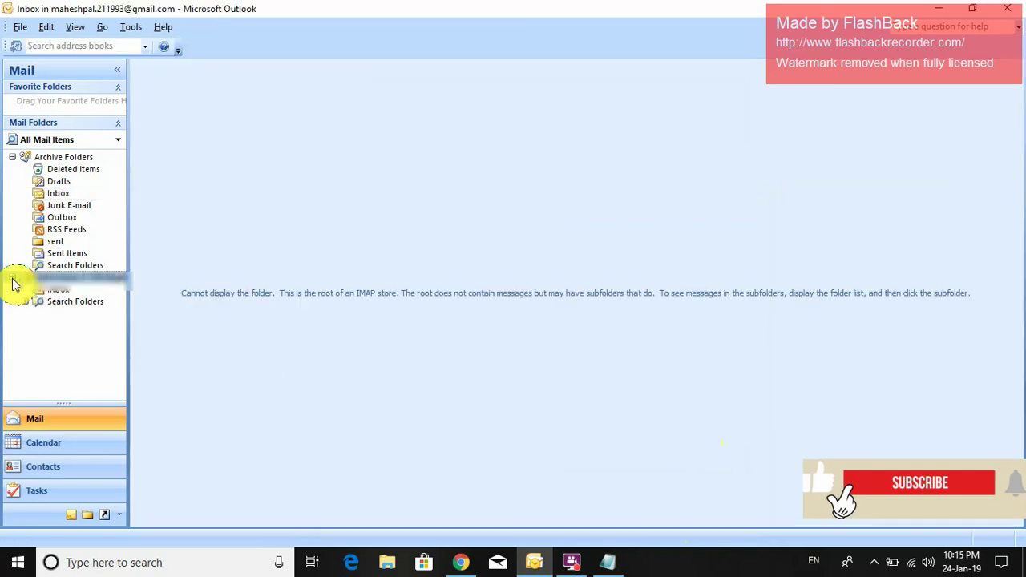
{"action": "left_click", "coordinate": [52, 291]}
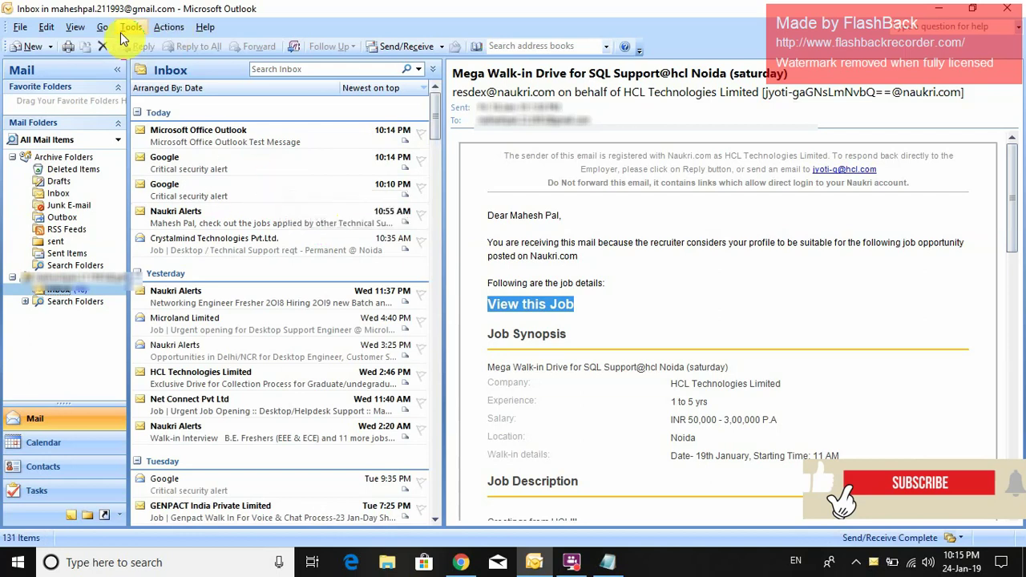
{"action": "left_click", "coordinate": [20, 29]}
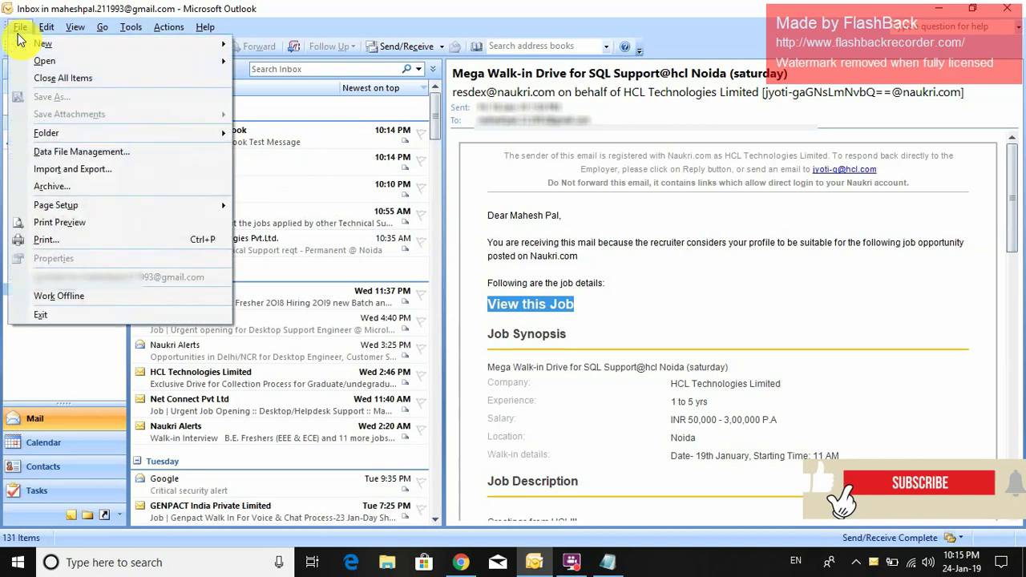